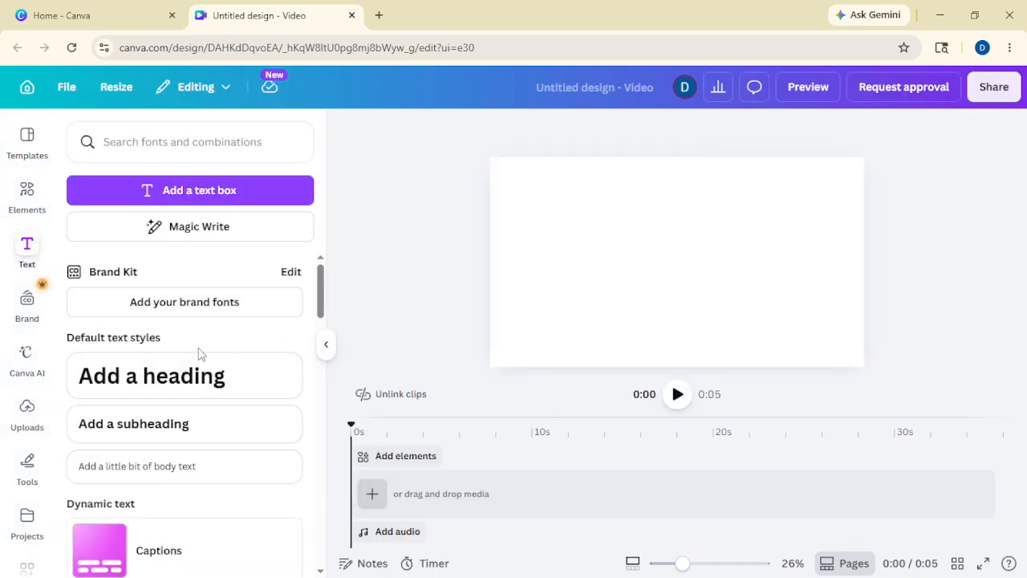
Step: Add one heading to the blank page, delete the extra copy, and select its text
click(215, 383)
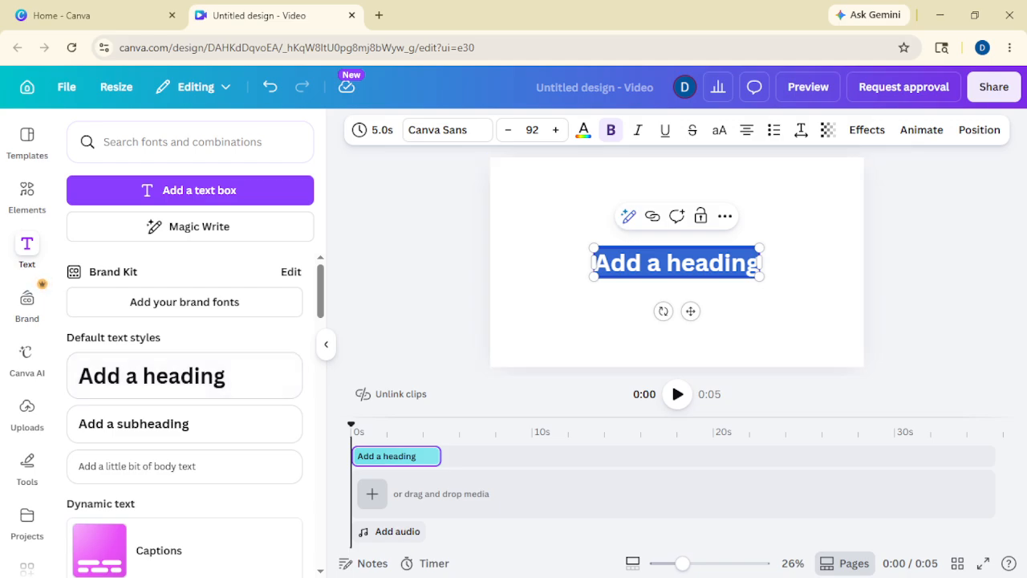
click(266, 384)
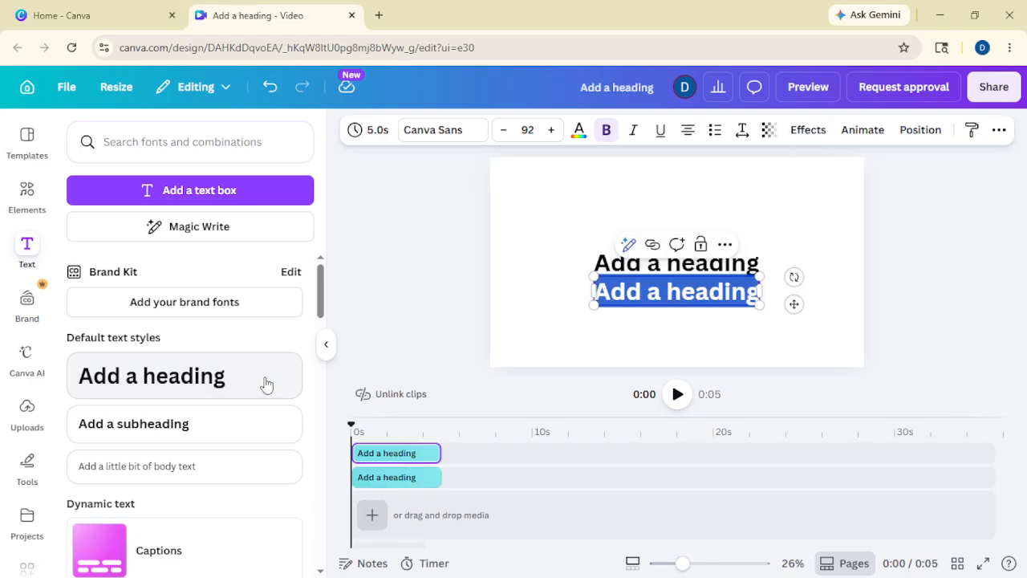
click(572, 313)
click(621, 297)
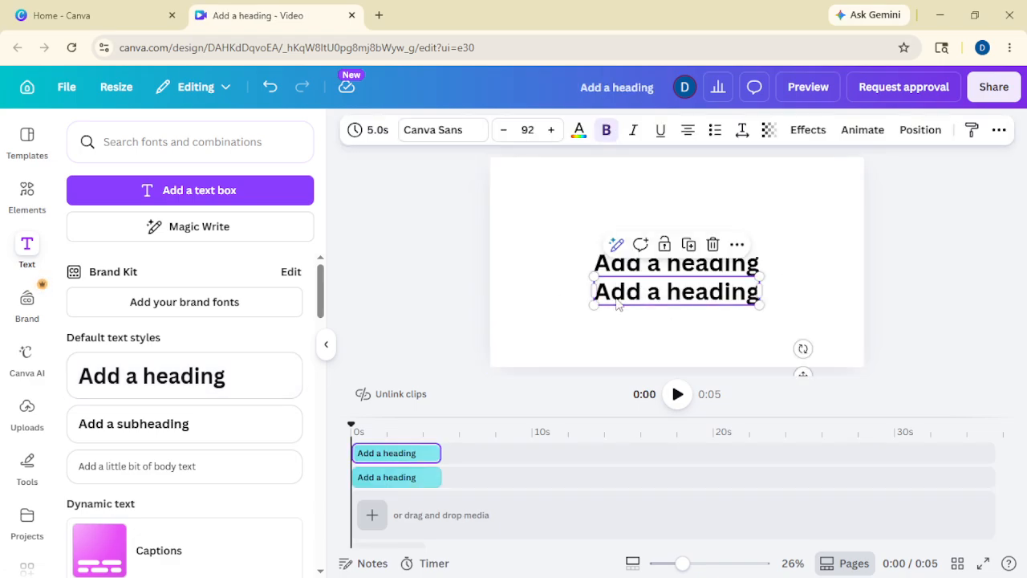
key(Delete)
click(616, 265)
click(616, 265)
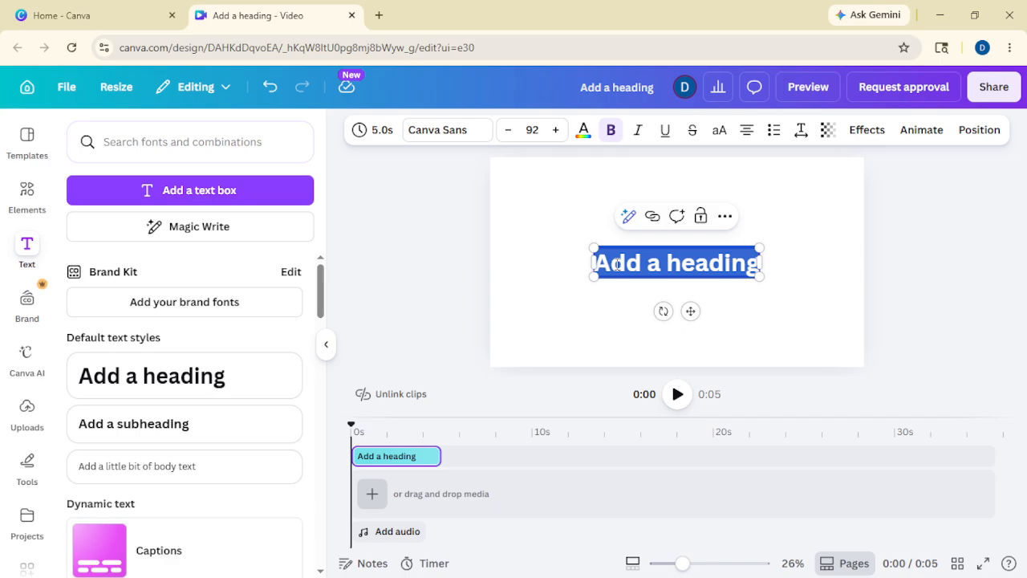
Step: Change the heading text to THIS and set it in the Gagalin font
text(THIS)
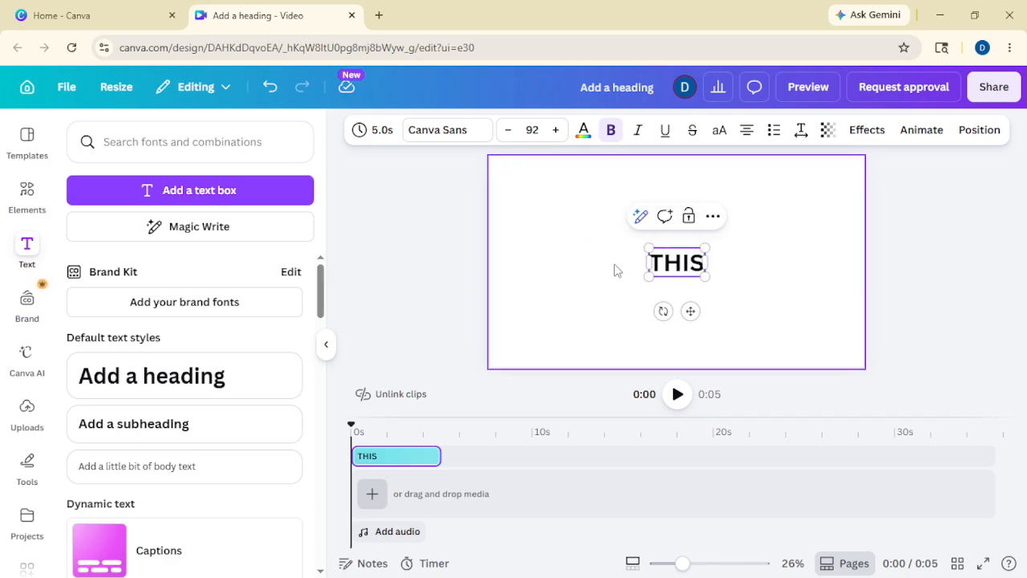
click(474, 132)
scroll(156, 383, down, 3)
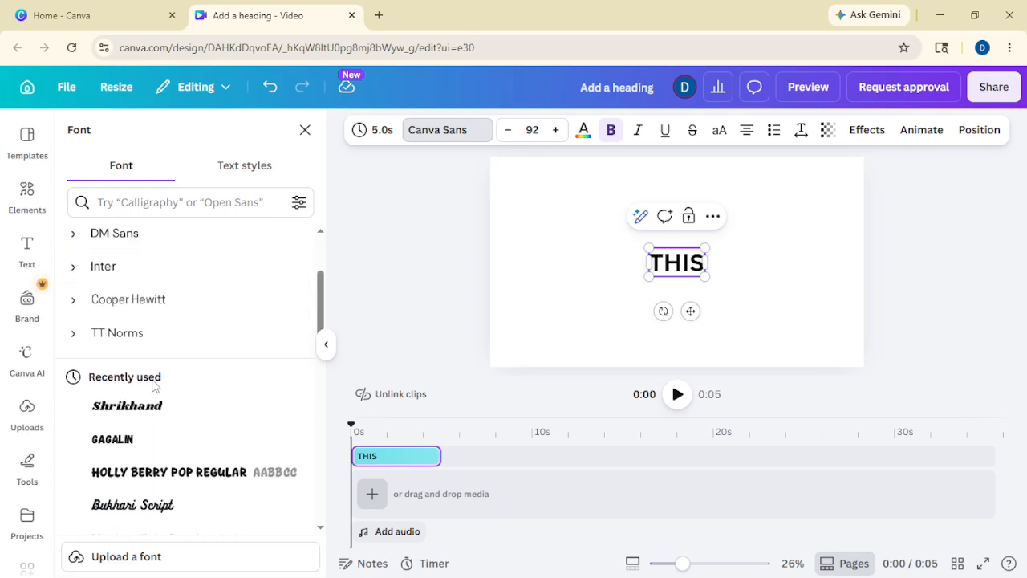
click(265, 434)
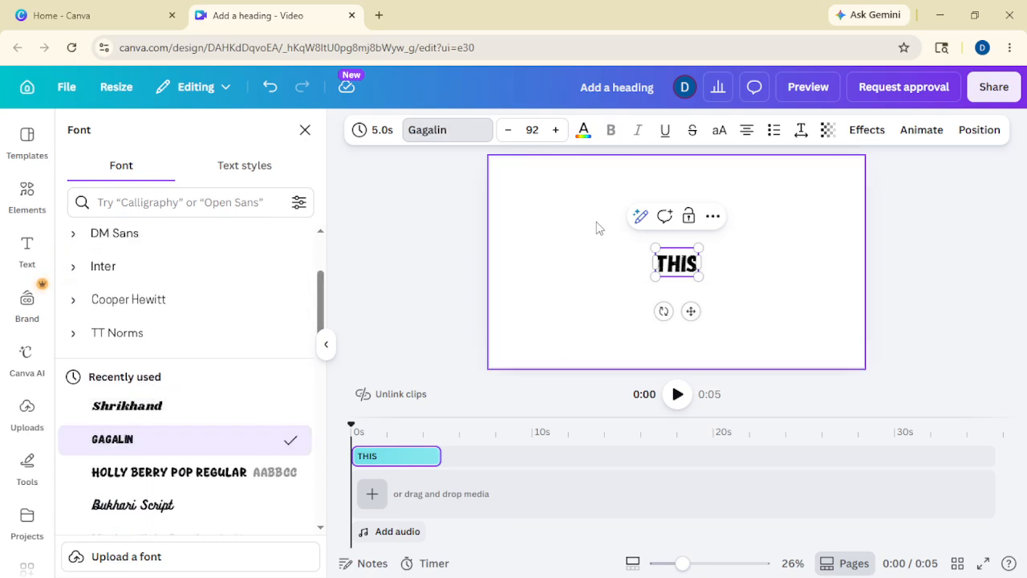
Step: Colour the THIS text red
click(583, 131)
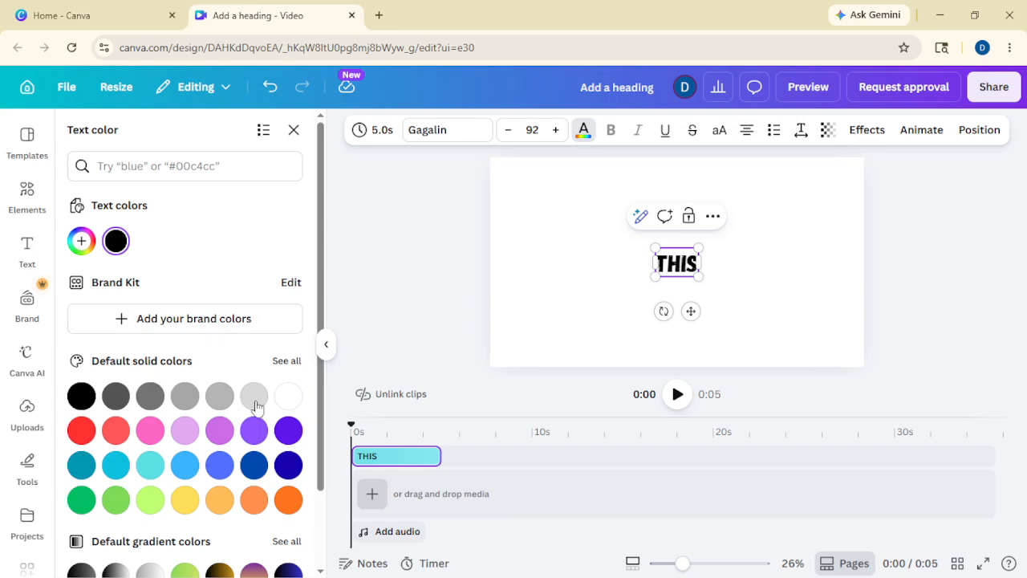
click(81, 431)
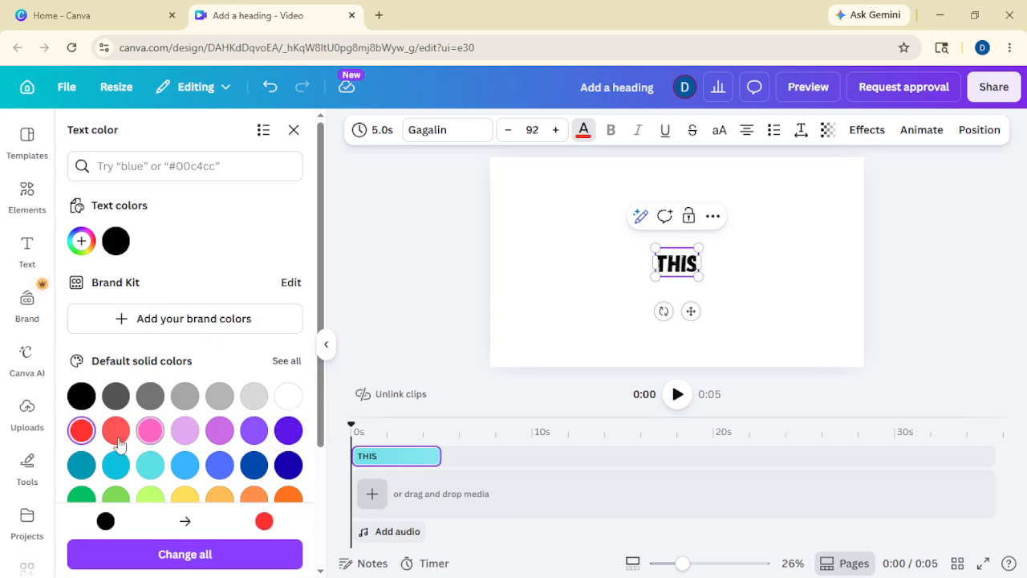
click(442, 306)
click(581, 293)
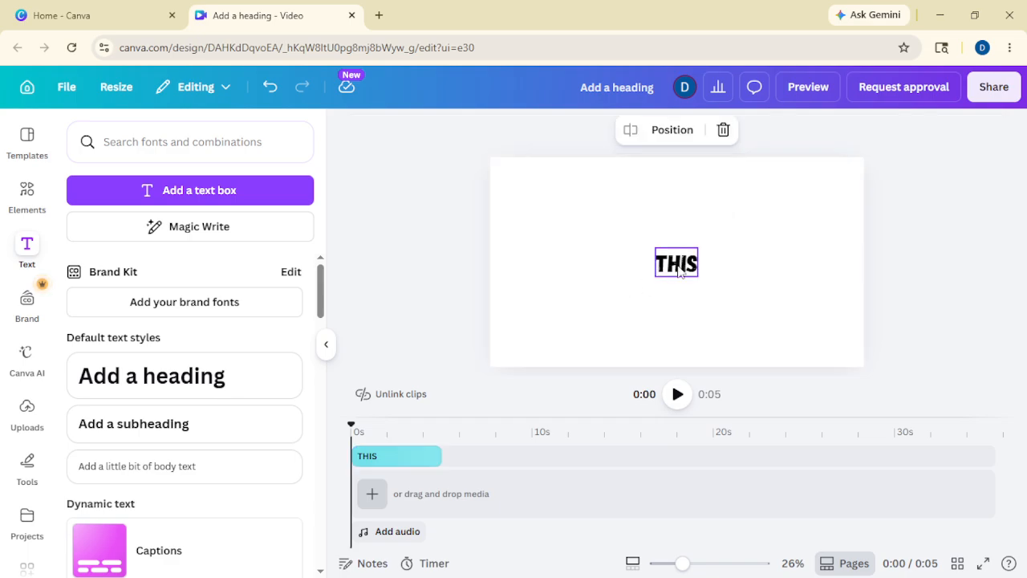
click(678, 269)
click(583, 131)
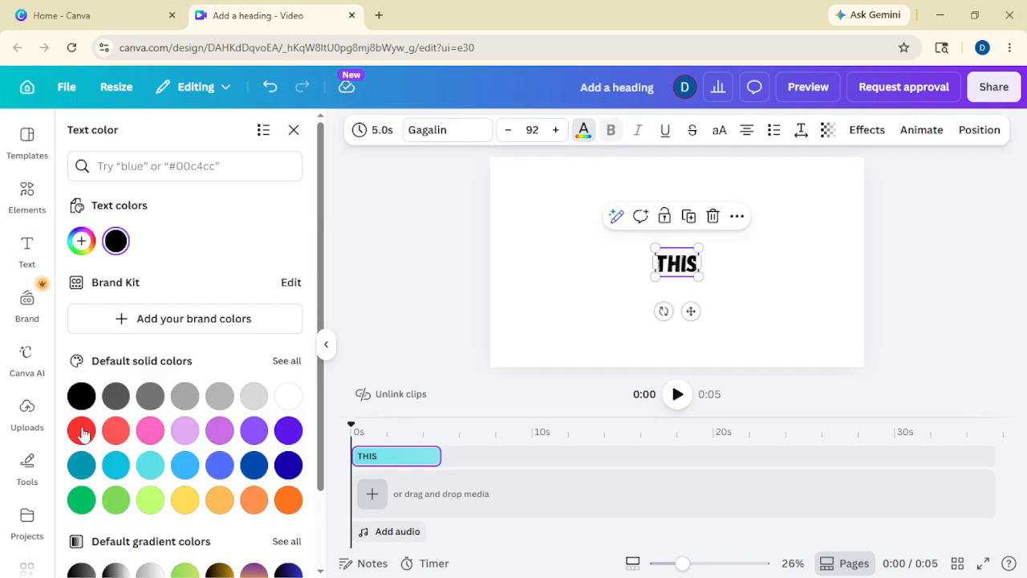
click(81, 431)
click(404, 262)
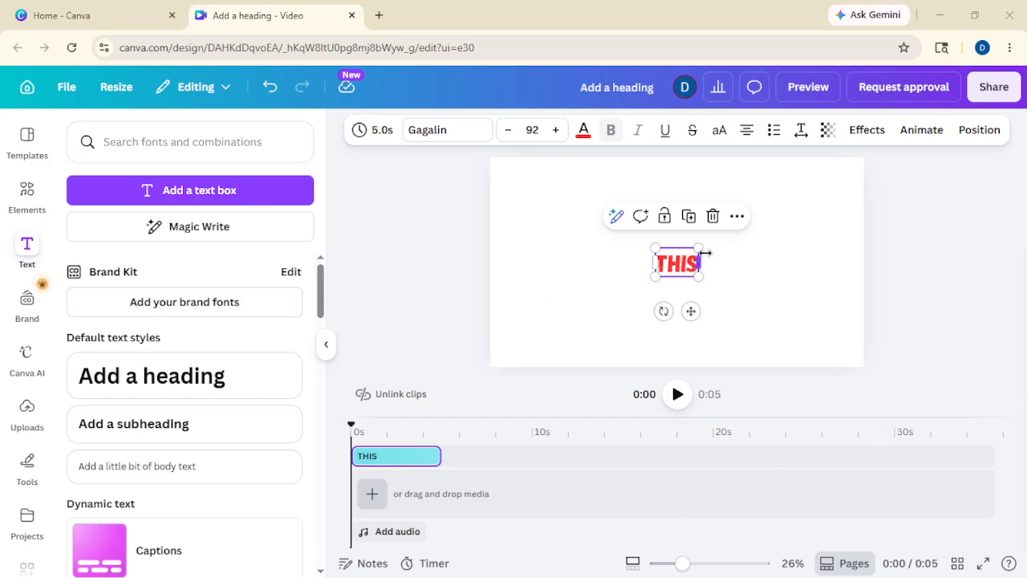
Step: Enlarge the THIS heading to size 354 and move it to the page centre
drag(701, 249, 837, 178)
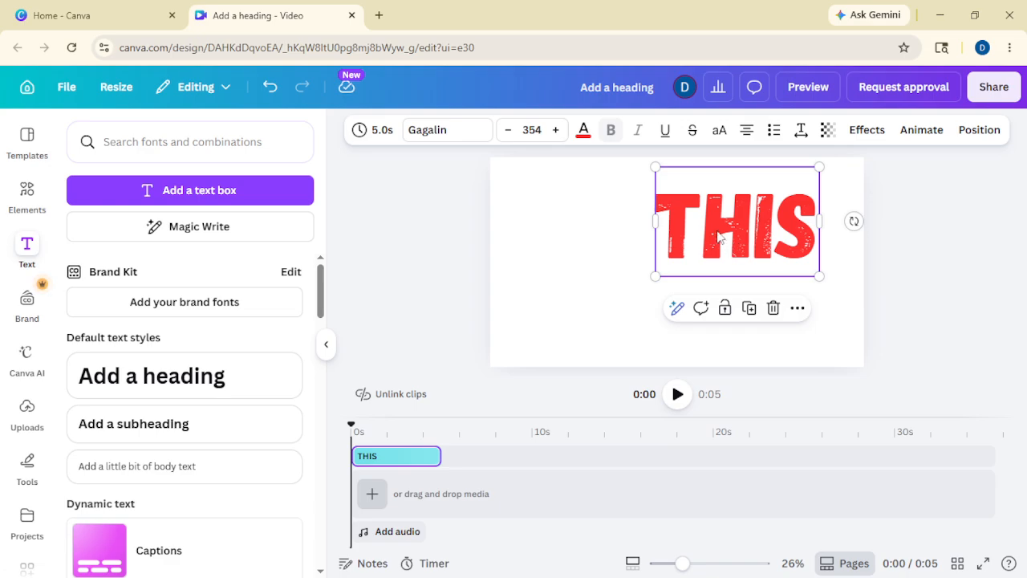
click(633, 246)
drag(670, 233, 624, 252)
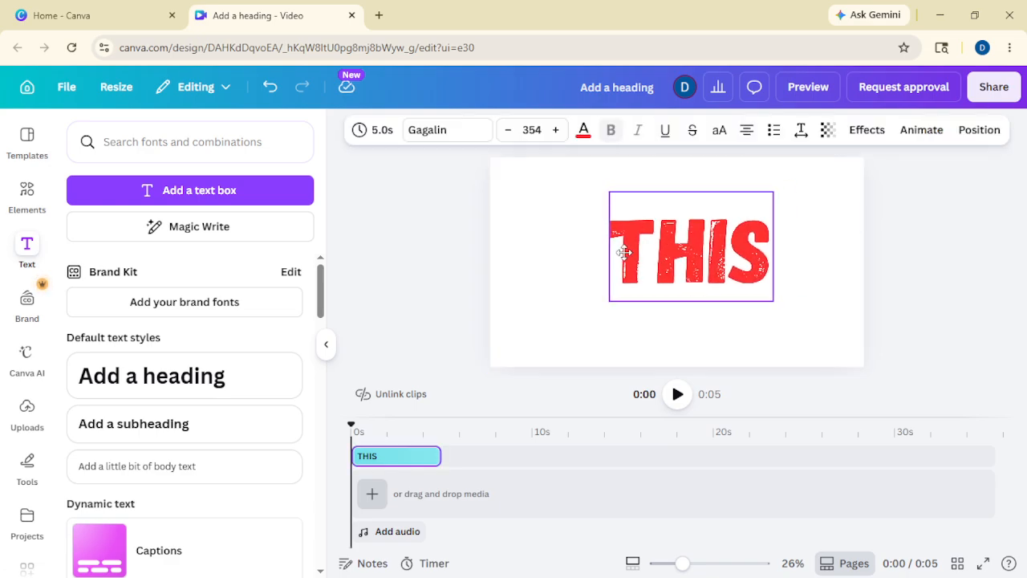
click(388, 258)
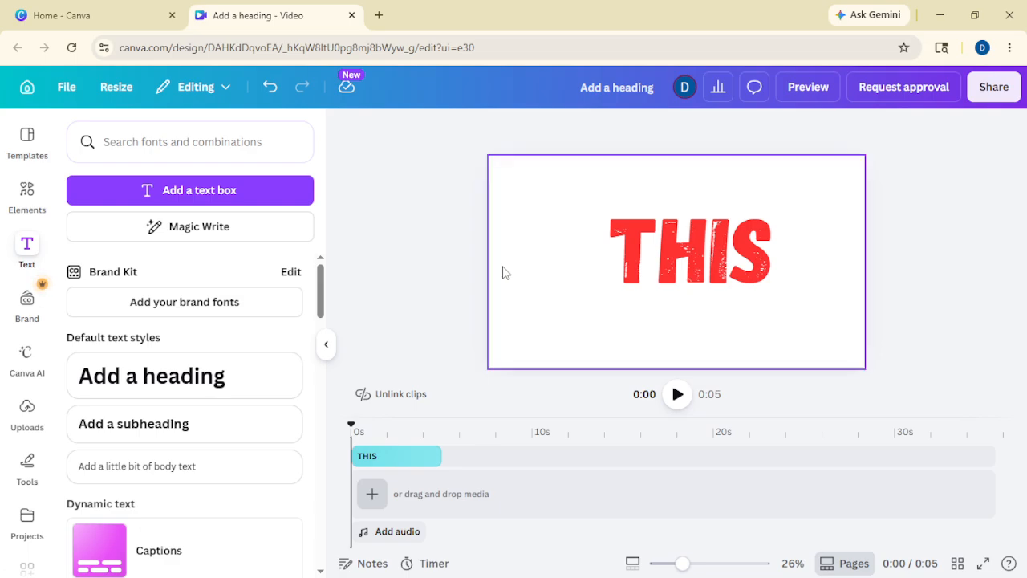
Step: Add a blank background clip, then trim it and the THIS text clip to 1.0 s
click(371, 493)
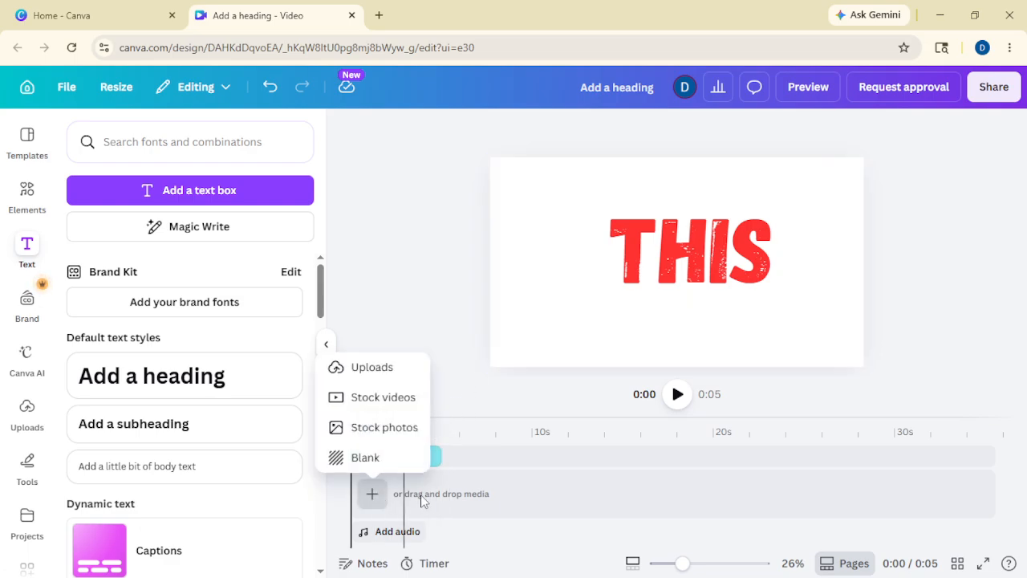
click(365, 457)
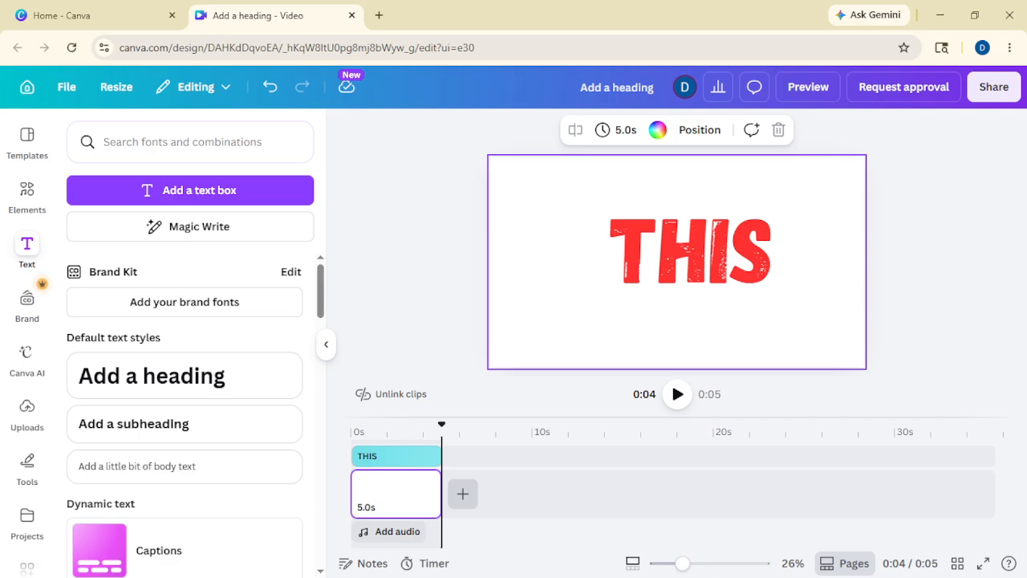
click(418, 482)
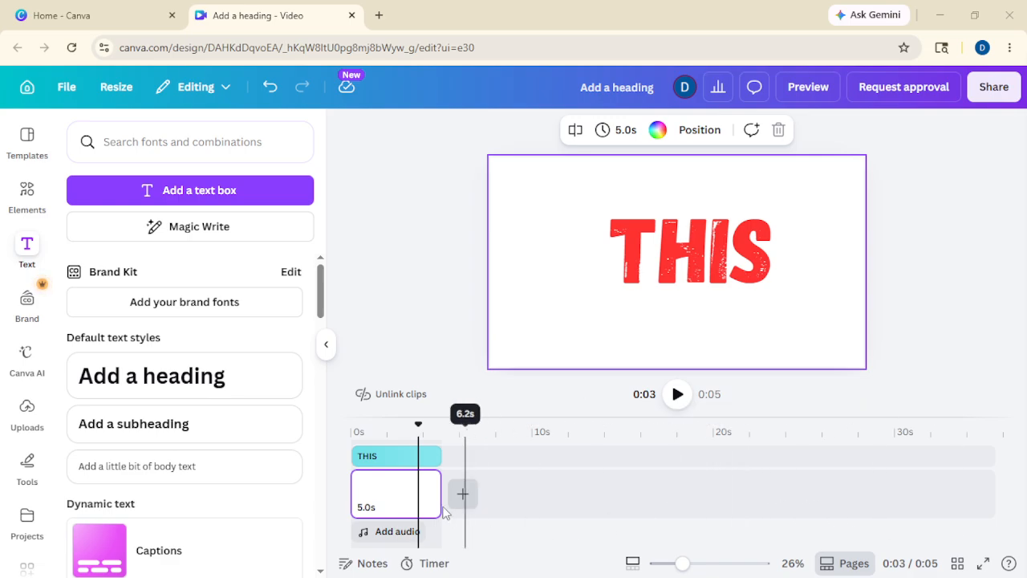
drag(440, 496, 362, 505)
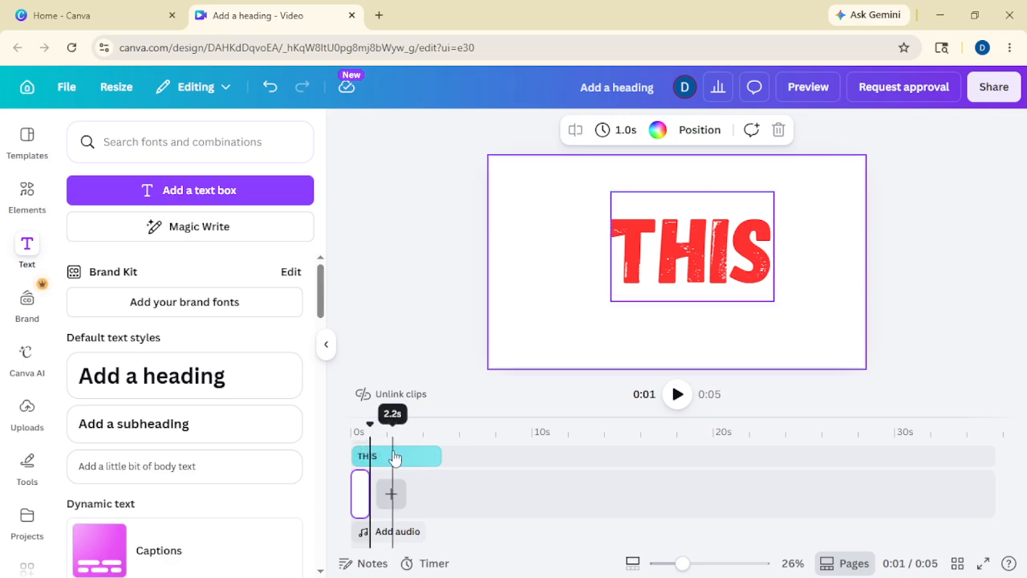
click(392, 457)
drag(436, 455, 367, 455)
click(363, 493)
Step: Make the first page's background green and add a blank 5-second page after it
click(657, 129)
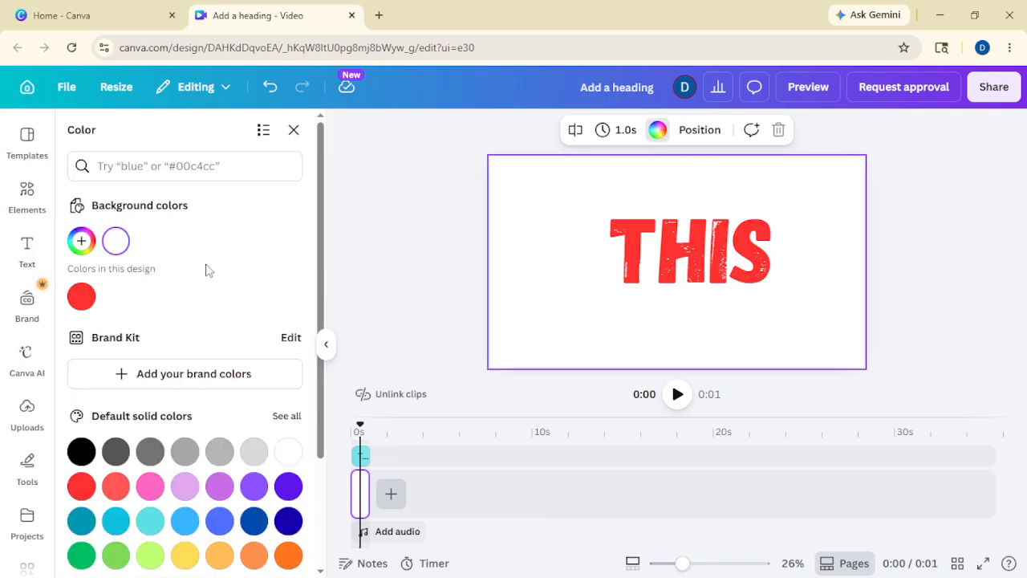
scroll(208, 431, down, 2)
click(81, 479)
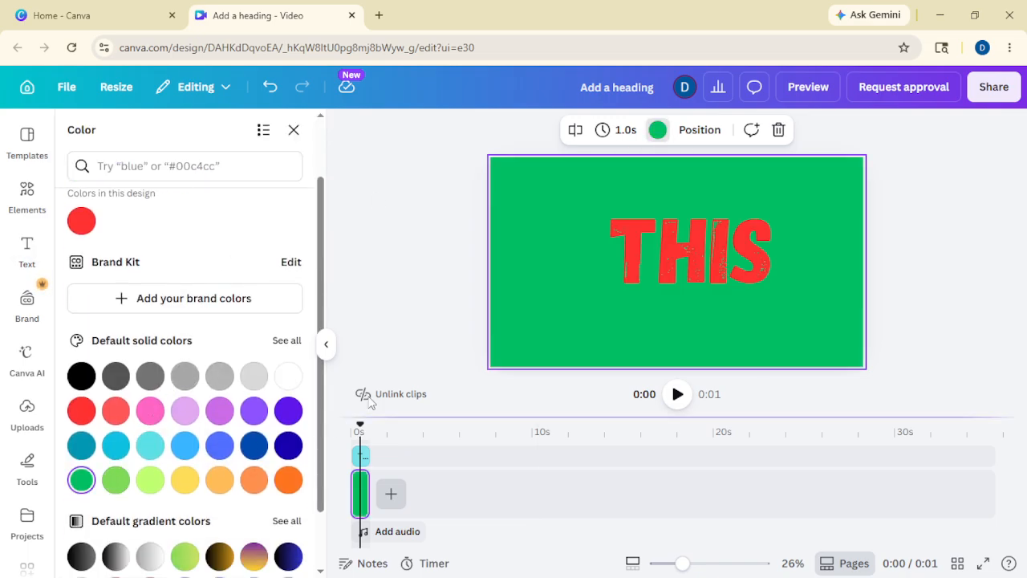
click(429, 279)
click(390, 493)
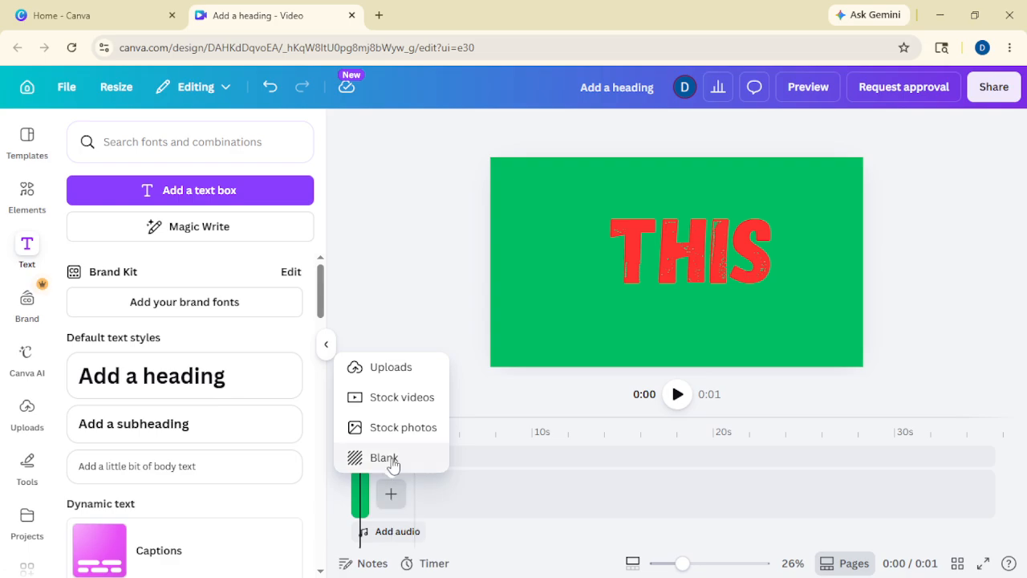
click(385, 456)
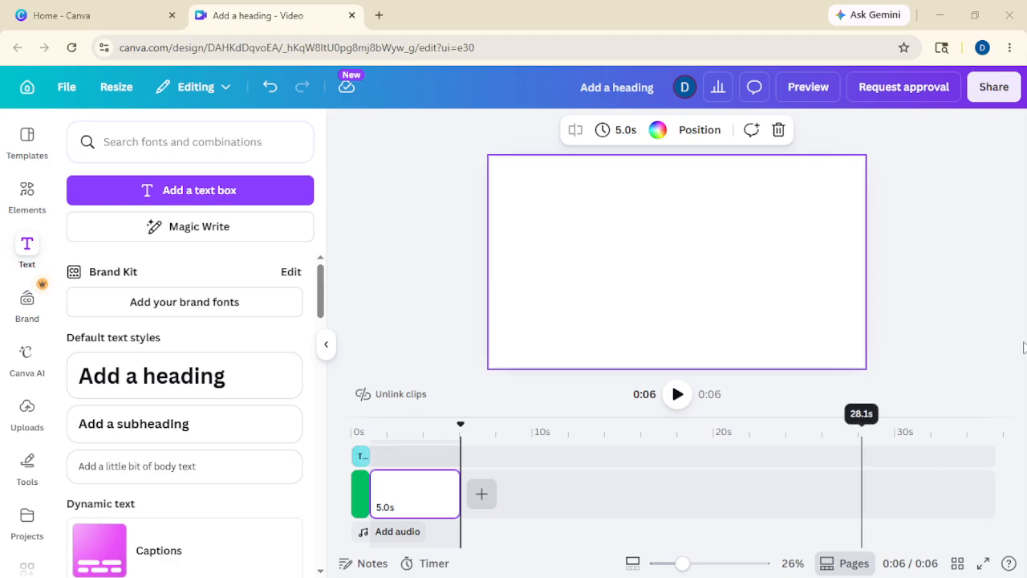
Step: Apply the Baseline animation to the THIS heading with its direction set to left
click(367, 461)
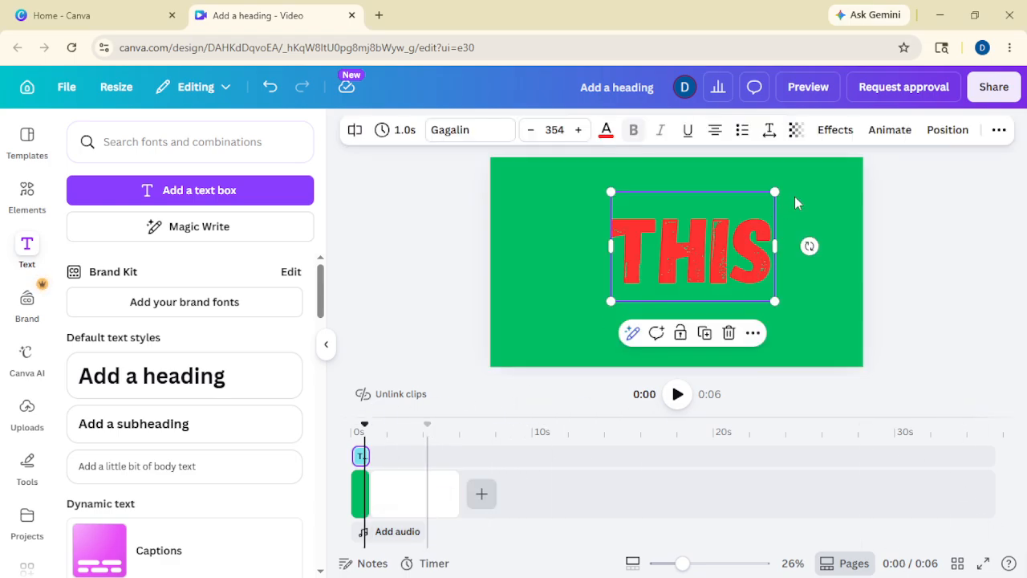
click(890, 130)
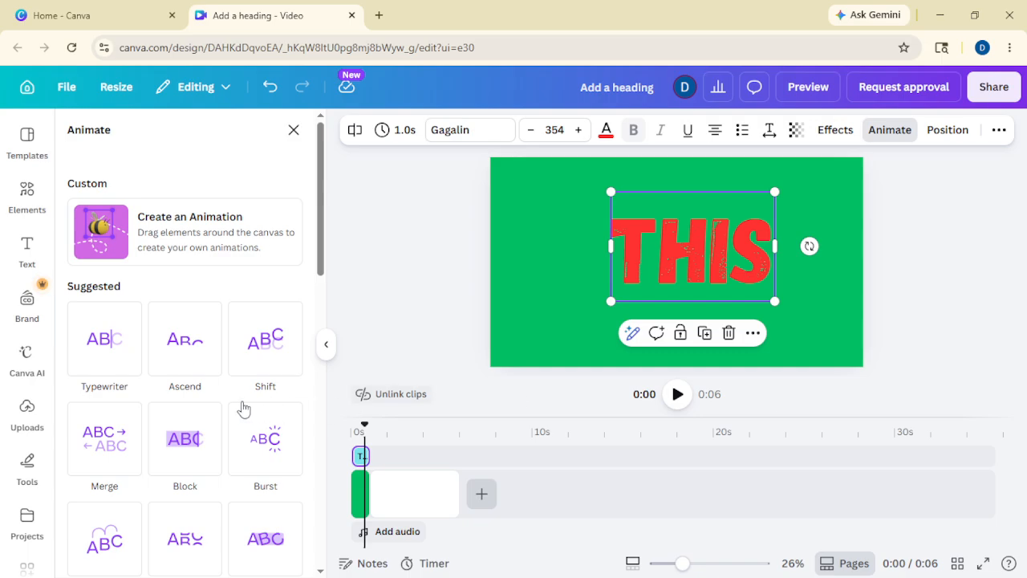
scroll(244, 409, down, 10)
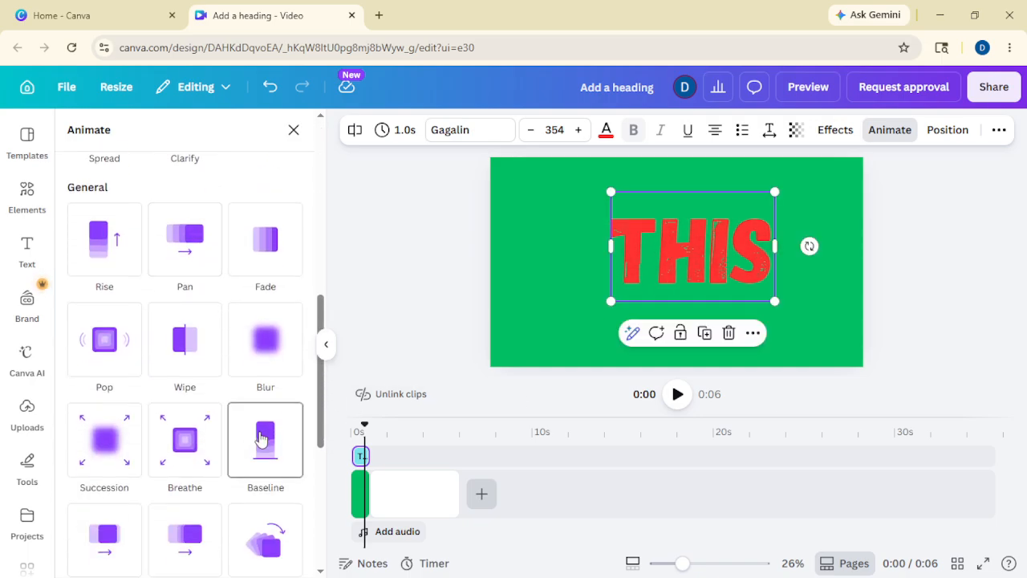
click(261, 438)
scroll(121, 436, down, 2)
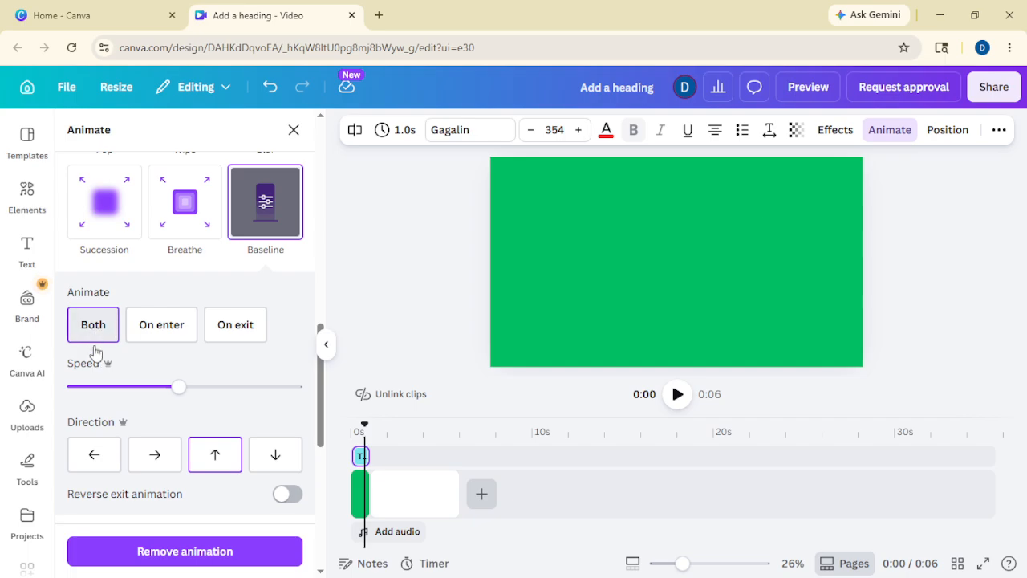
click(93, 454)
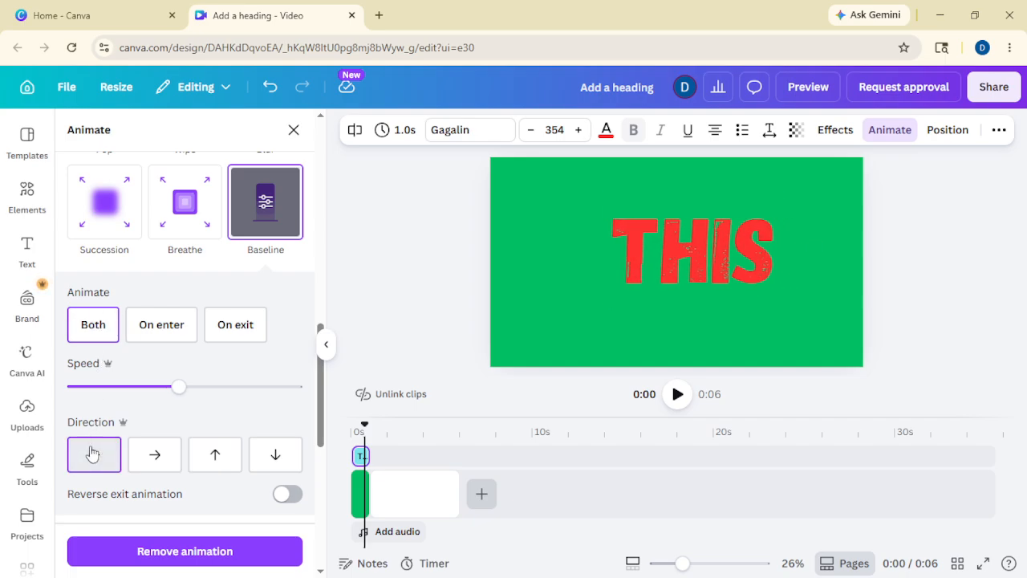
click(381, 282)
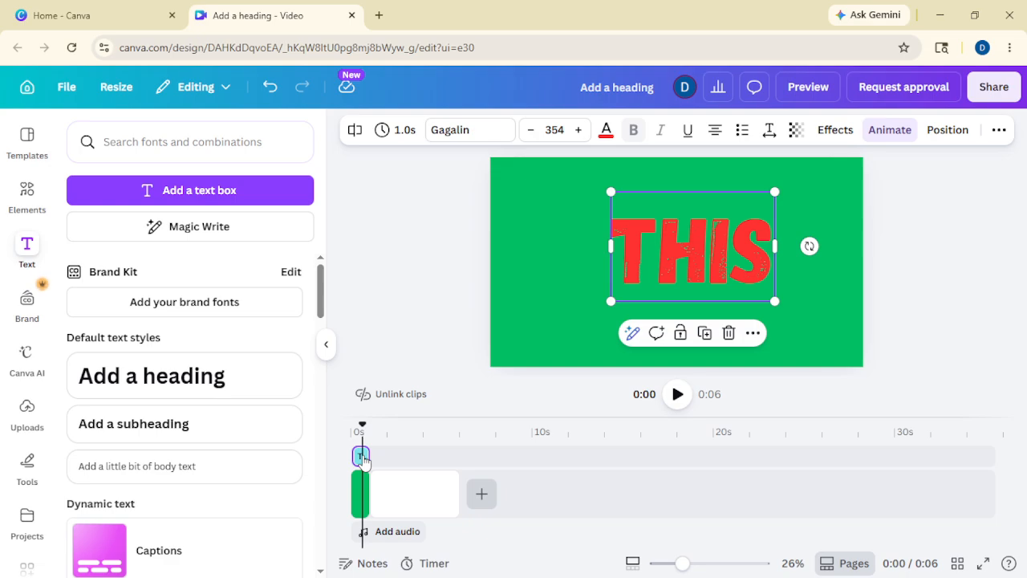
Step: Place a copy of the text clip over the white page and change its text to IS
mouse_move(363, 458)
mouse_down()
mouse_move(402, 456)
mouse_move(380, 459)
mouse_up()
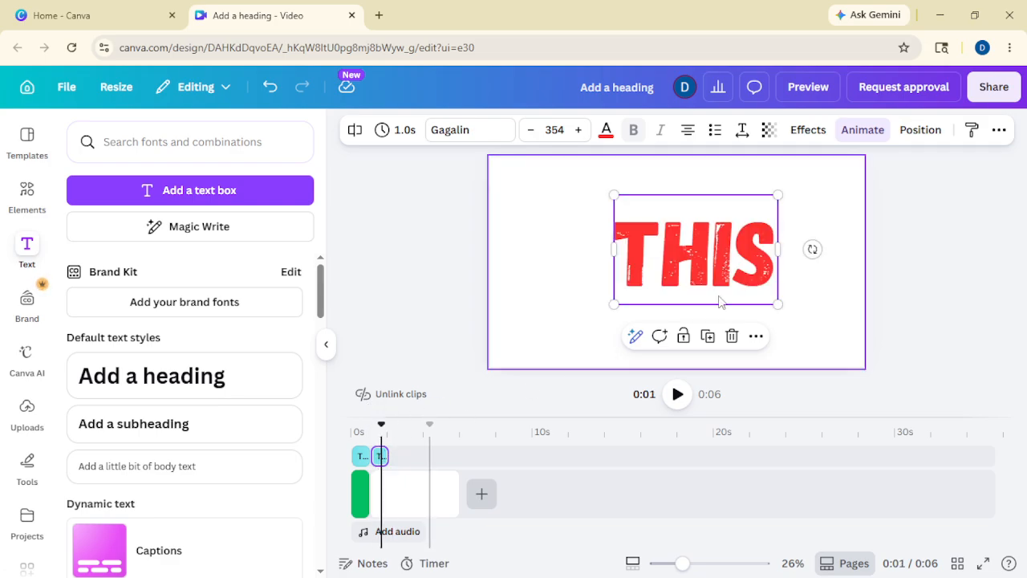
double_click(724, 256)
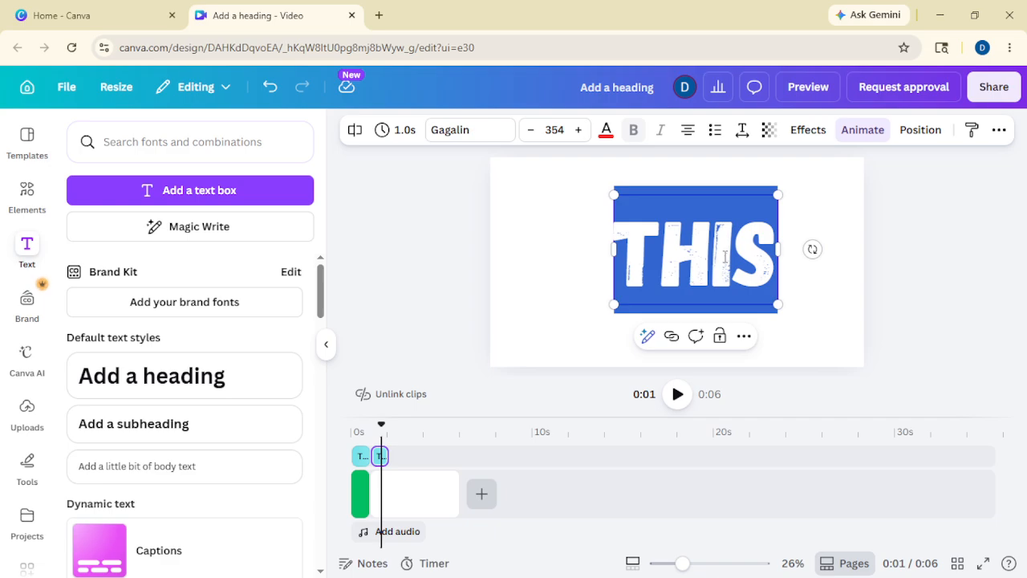
text(IS)
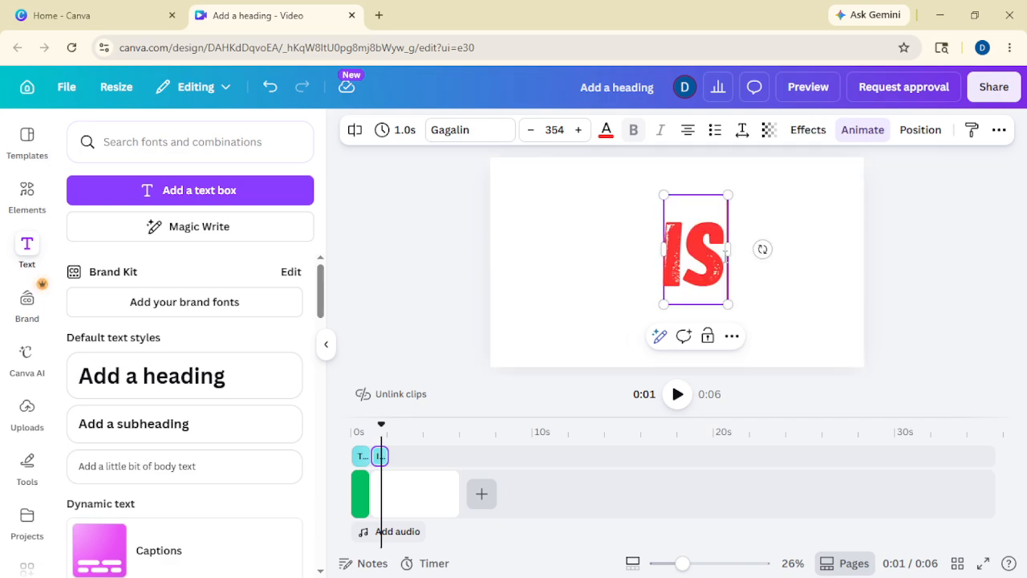
click(606, 129)
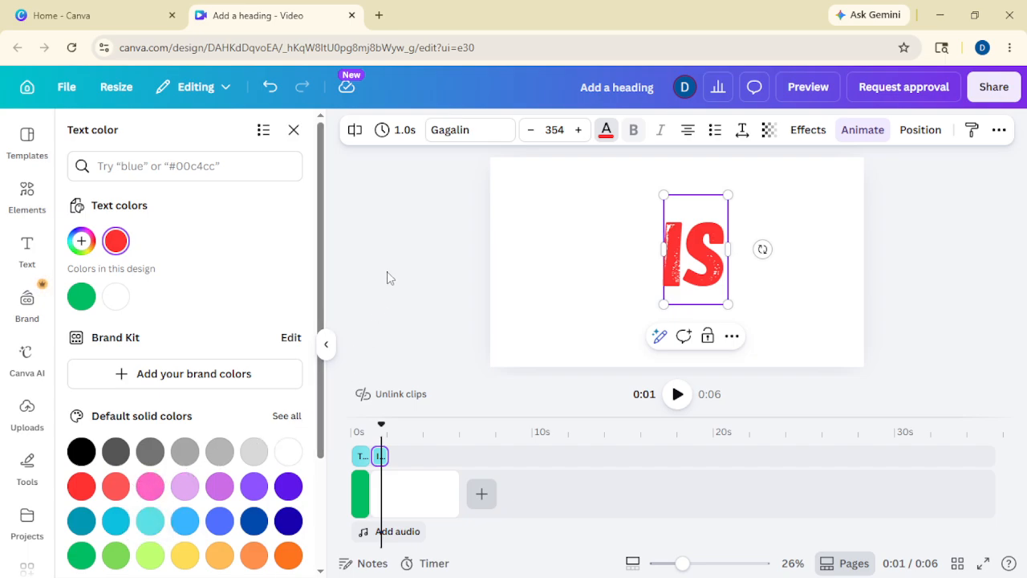
click(695, 256)
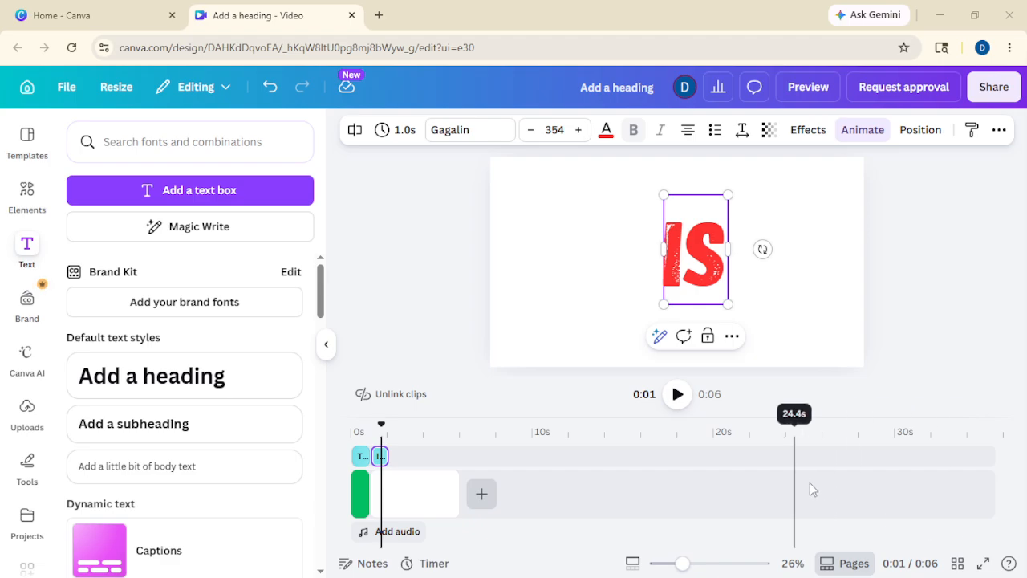
Step: Trim the second white page to 1.0 s, making the video 2 seconds long
click(436, 498)
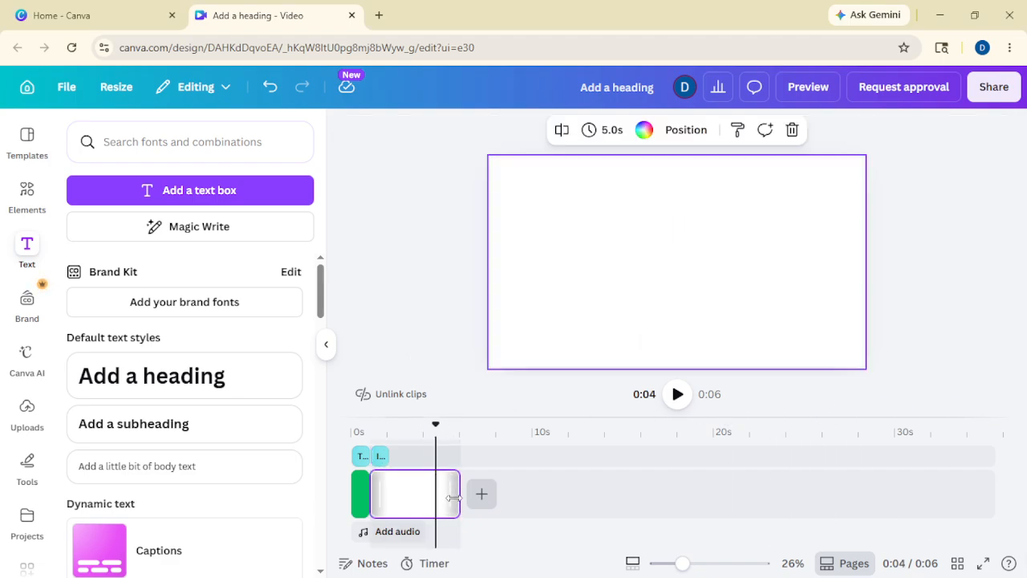
drag(457, 493, 381, 493)
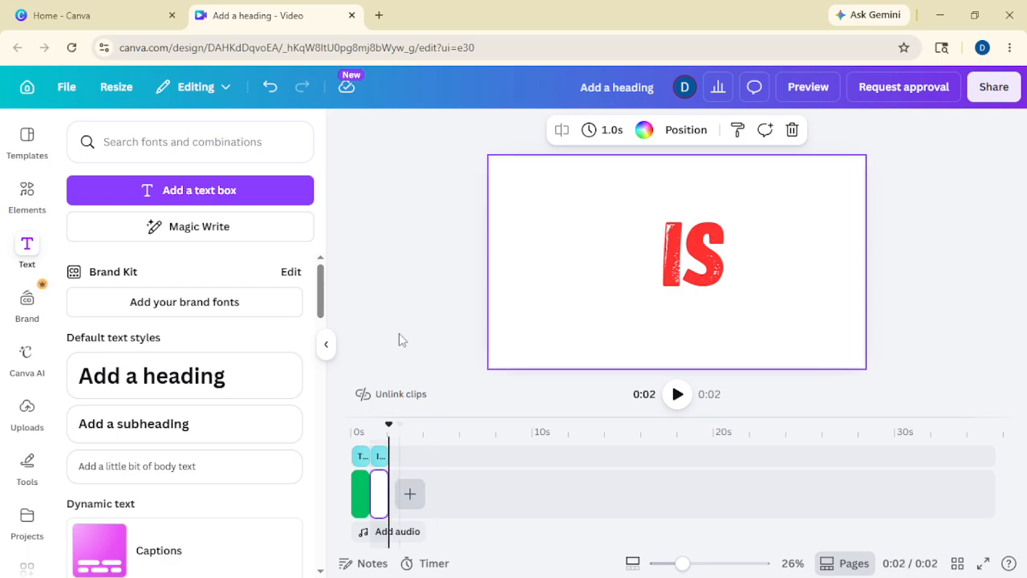
click(399, 333)
click(381, 455)
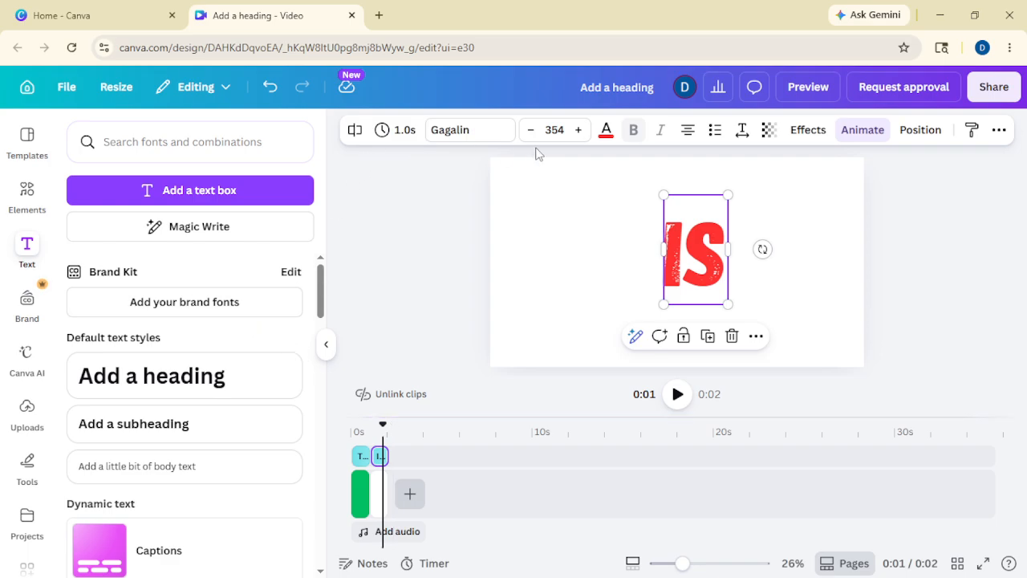
click(606, 133)
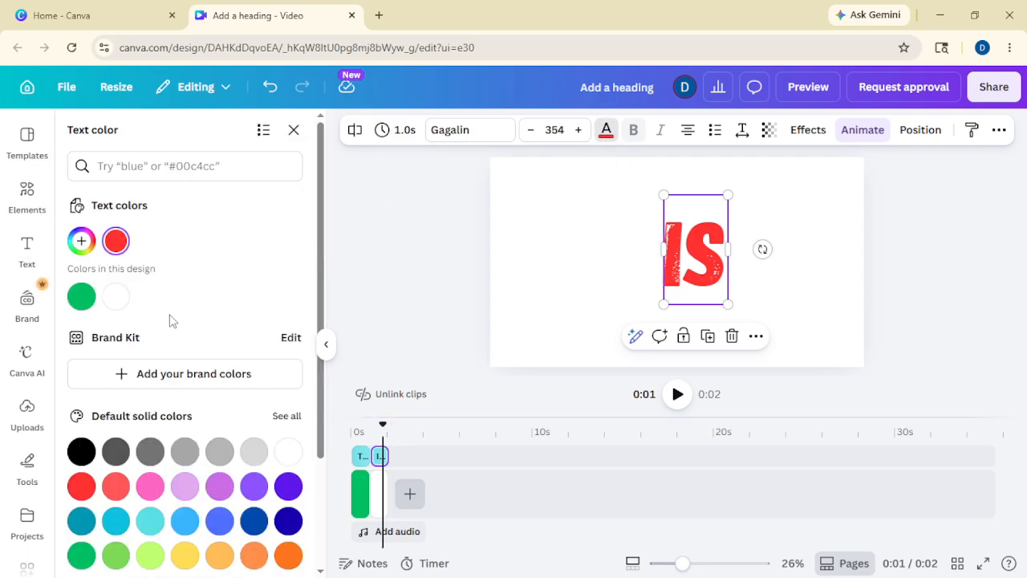
Step: Turn the IS text pink
click(150, 485)
click(409, 251)
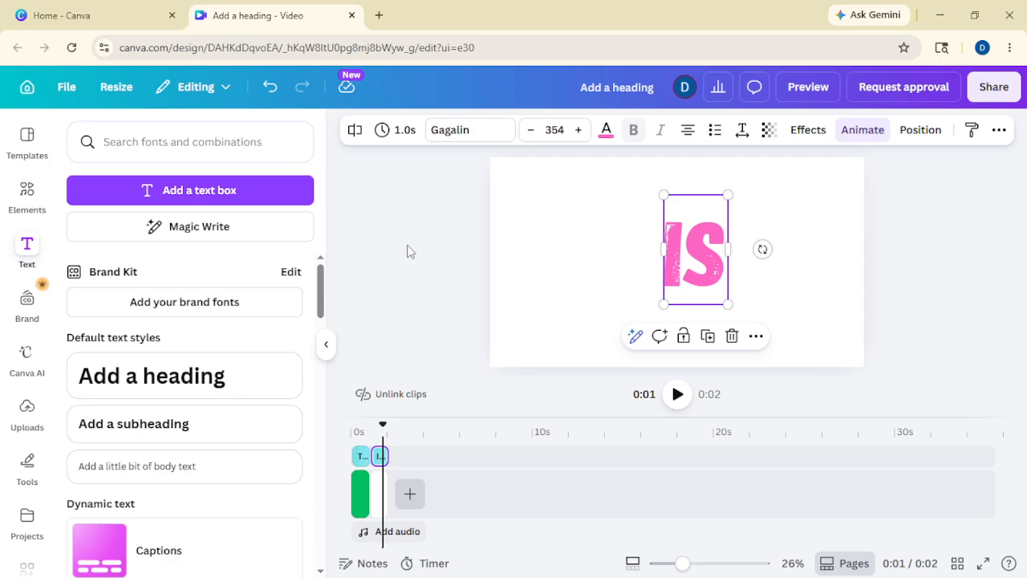
click(420, 354)
Step: Set the second page's background to Deep blue
click(380, 489)
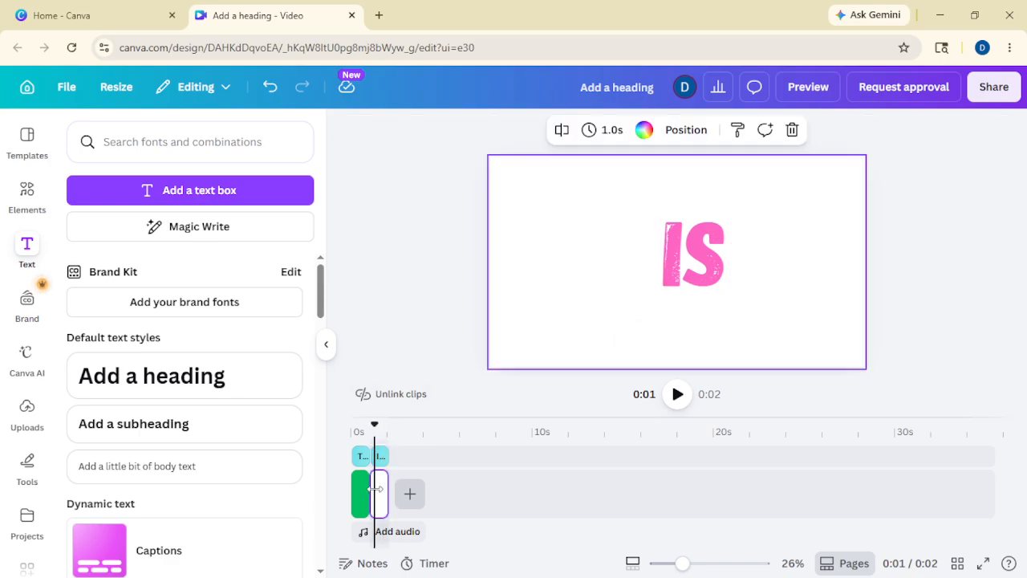
click(644, 130)
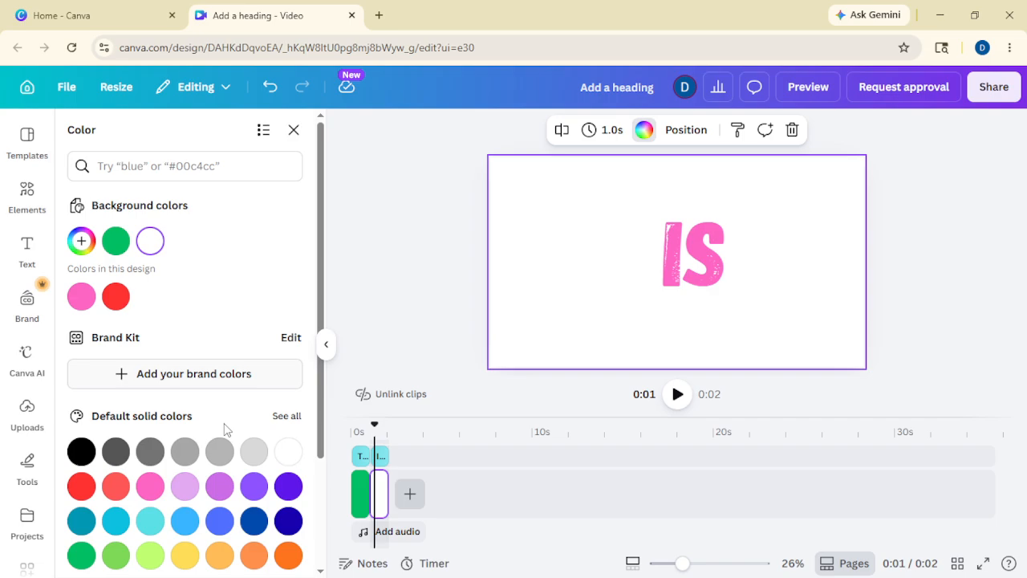
click(255, 521)
key(Escape)
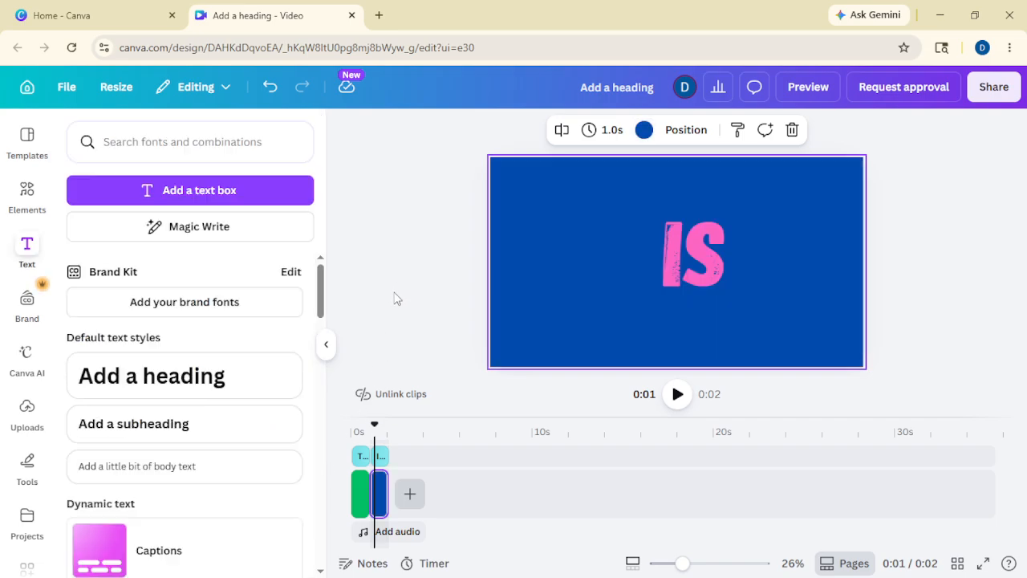
click(382, 457)
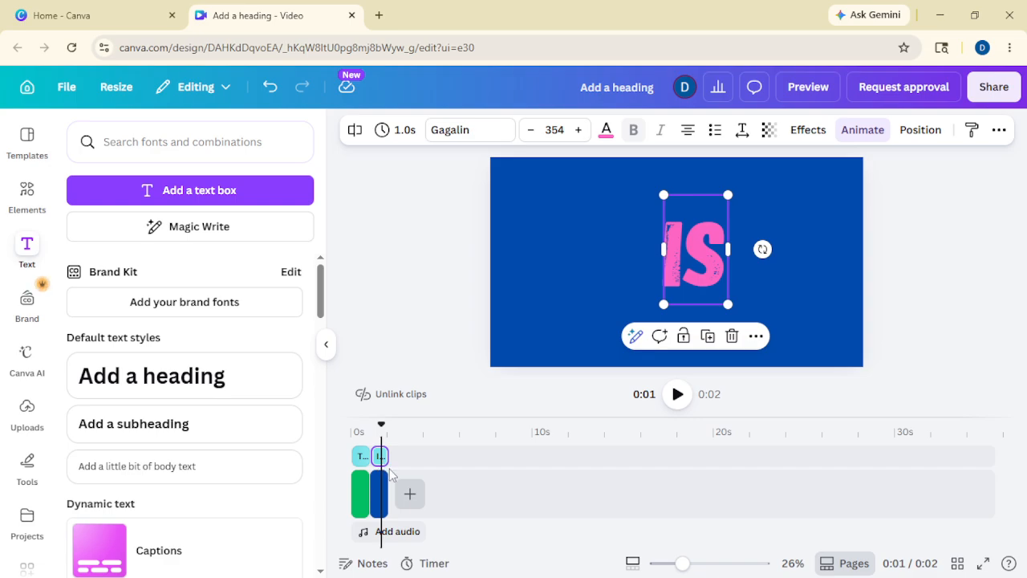
Step: Add a blank page at the end and place the IS text clip over it
click(410, 493)
click(401, 457)
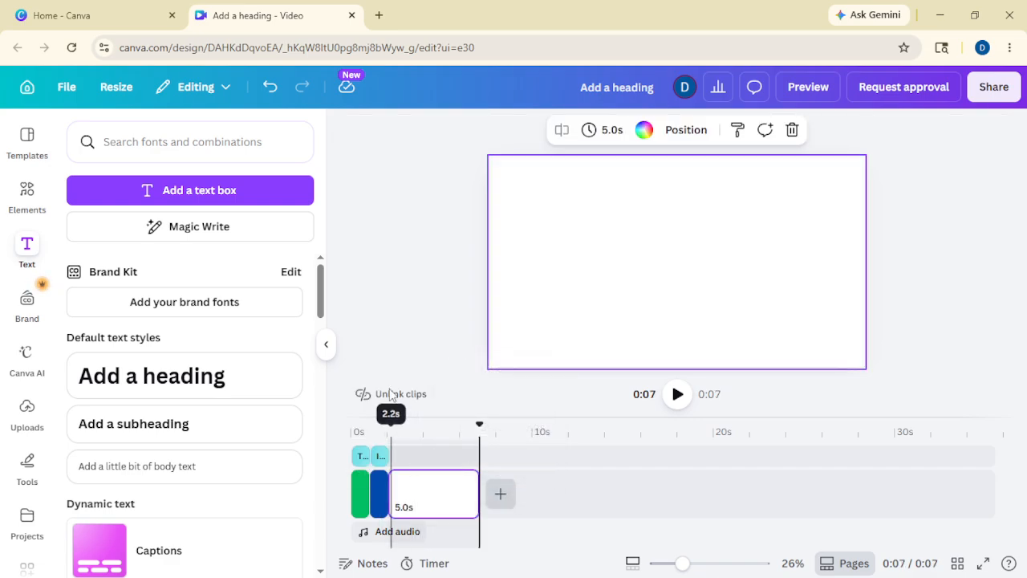
click(390, 305)
click(381, 457)
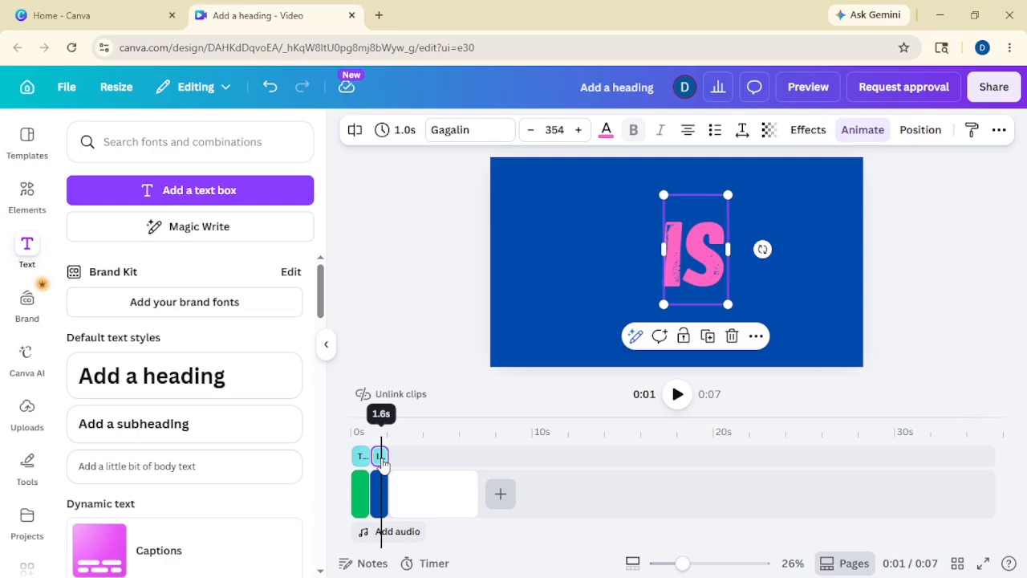
drag(383, 463, 411, 466)
Step: Trim the third white page to 1.0 s, making the video 3 seconds long
click(411, 468)
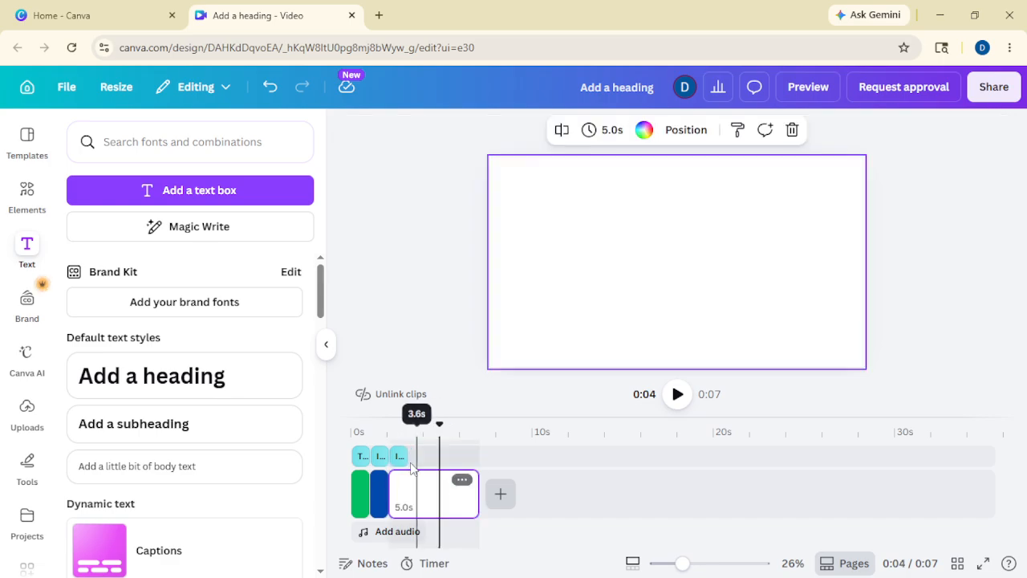
click(399, 457)
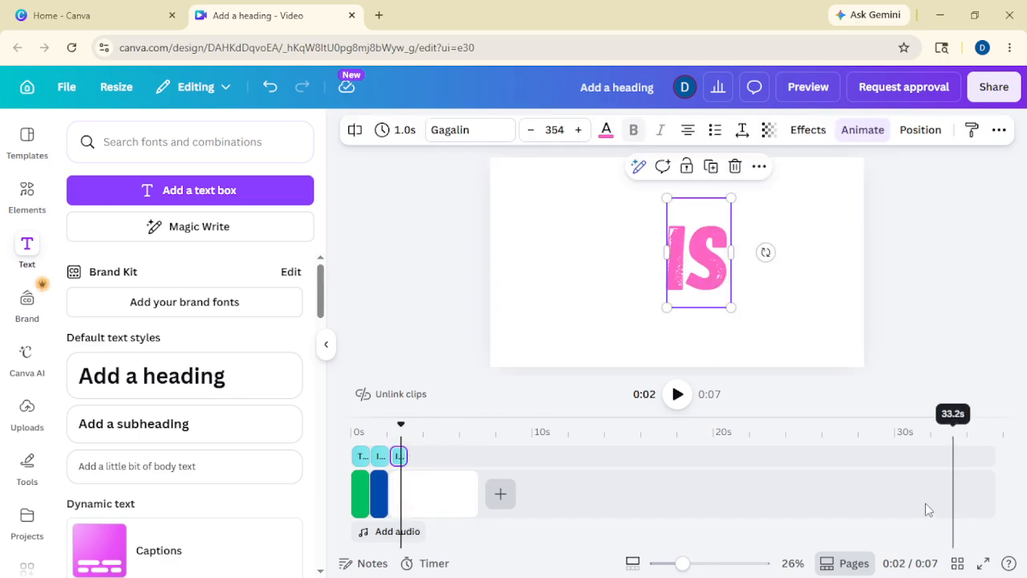
drag(476, 488, 408, 489)
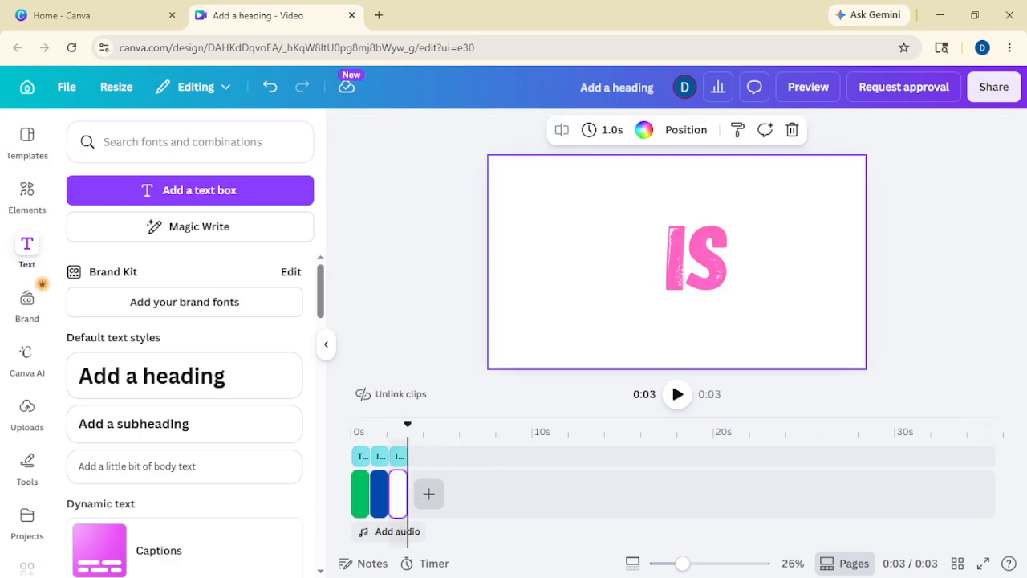
click(398, 457)
Step: Replace the third clip's IS text with ART and color it cobalt blue
double_click(712, 262)
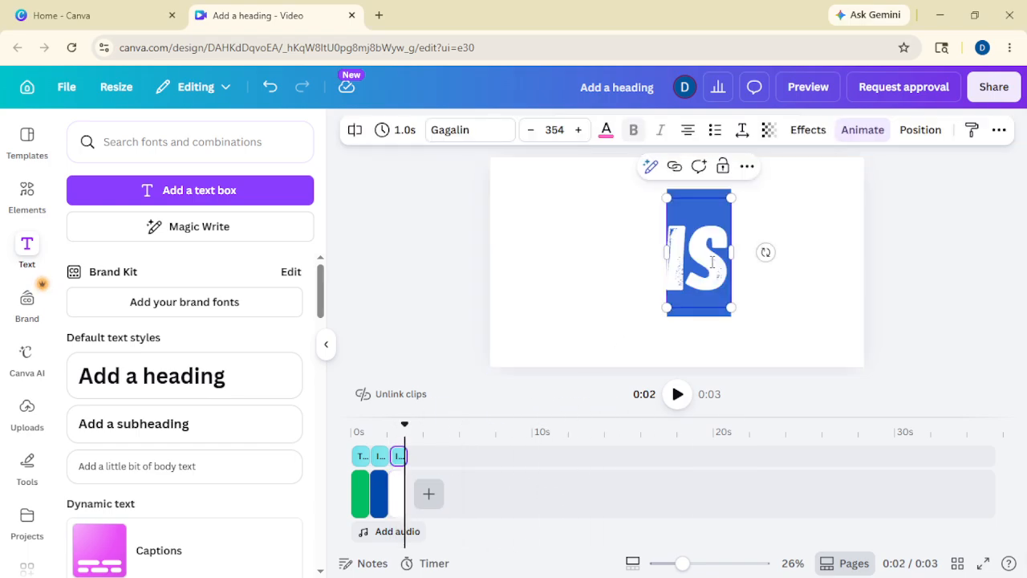
text(AR)
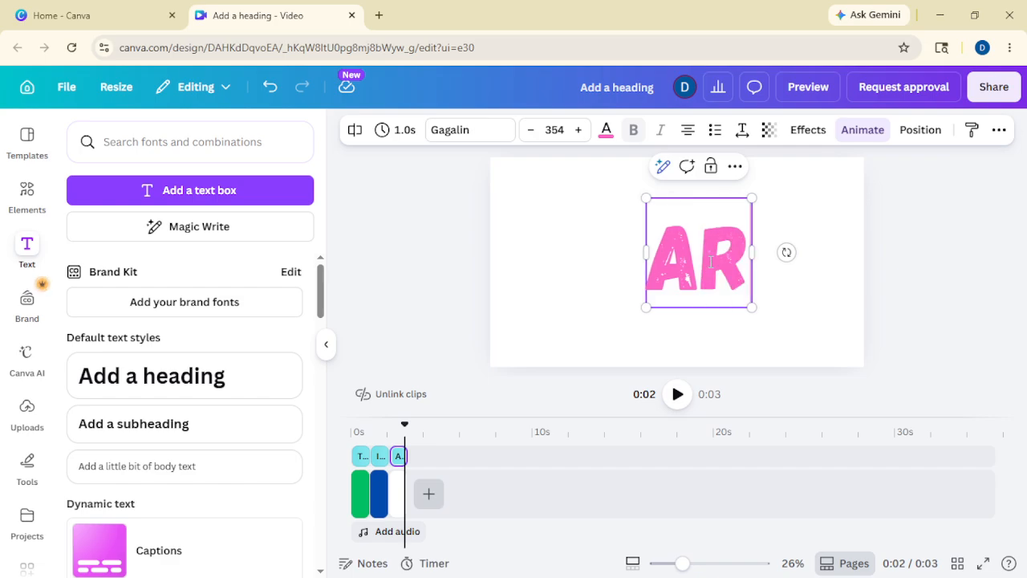
text(T)
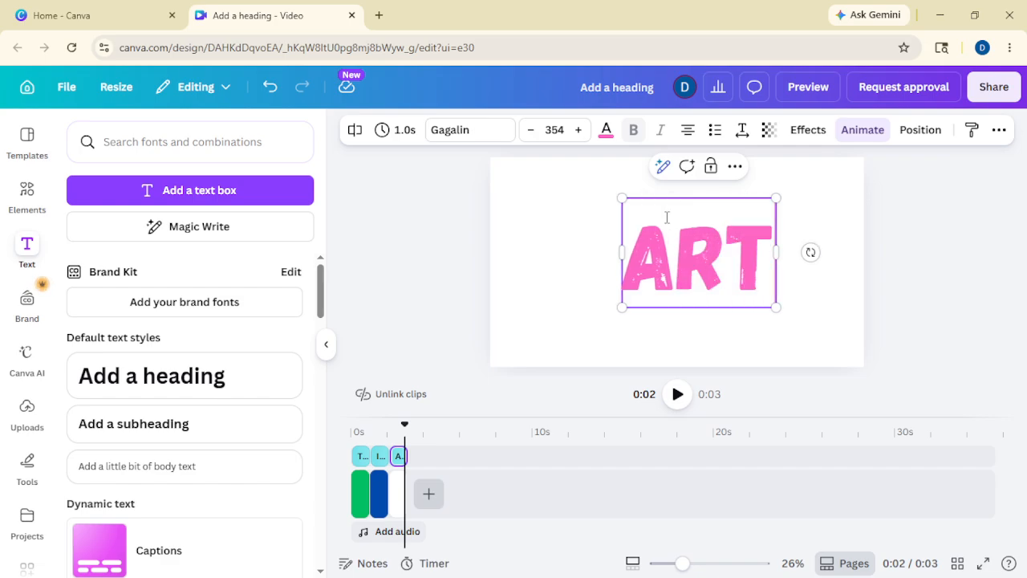
click(606, 132)
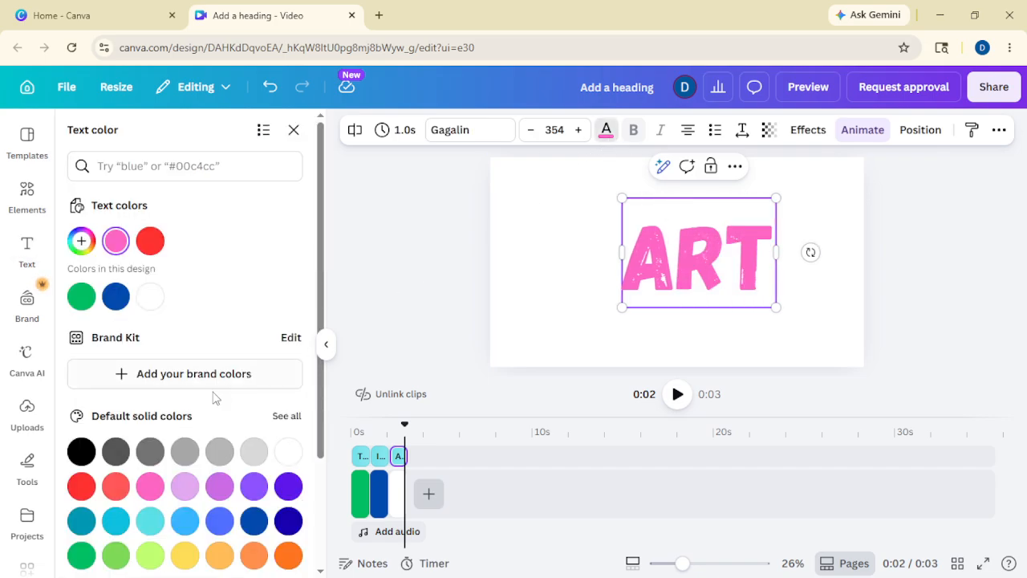
click(255, 519)
Step: Reselect the whole ART text box and apply the dark blue to the entire word
click(656, 252)
click(407, 236)
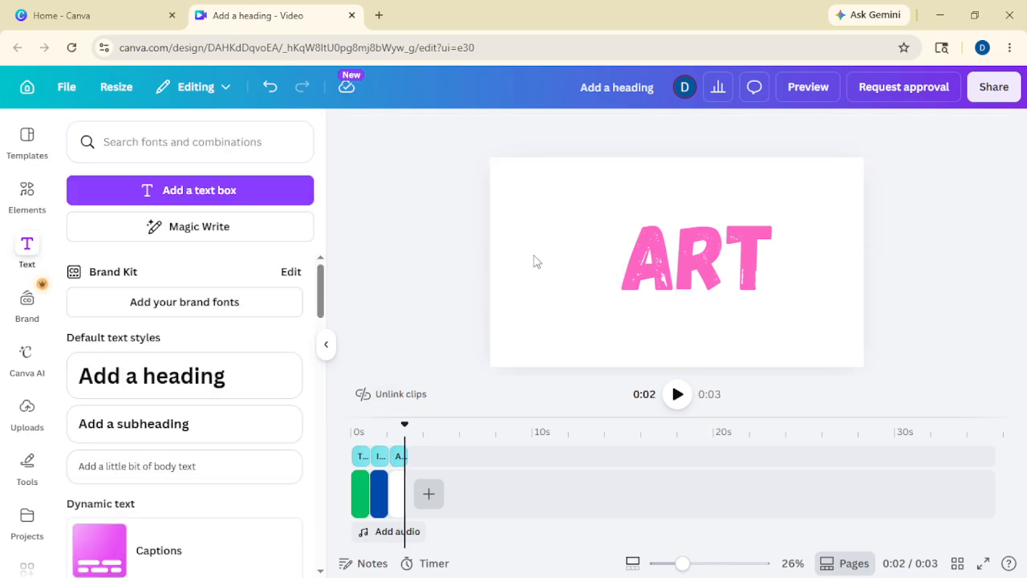
click(652, 239)
click(607, 131)
click(254, 484)
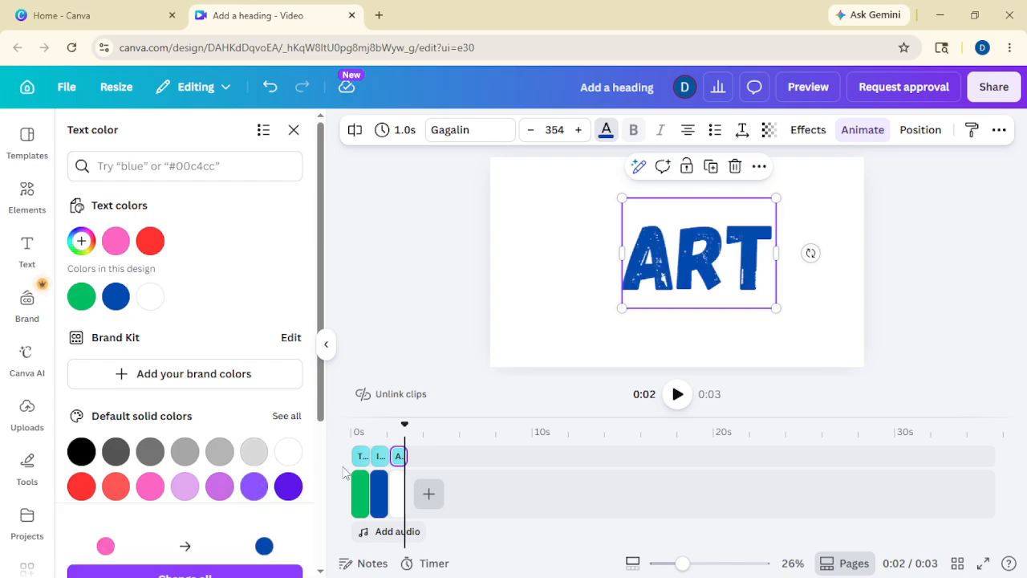
click(416, 291)
click(537, 293)
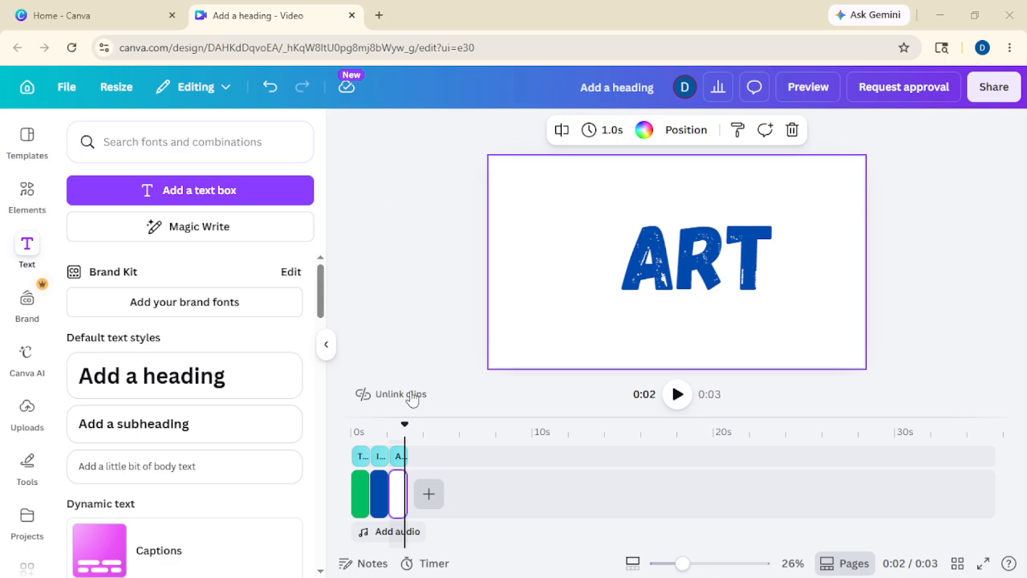
Step: Enlarge the ART word to size 498 and shift it slightly down-right
click(360, 458)
click(381, 458)
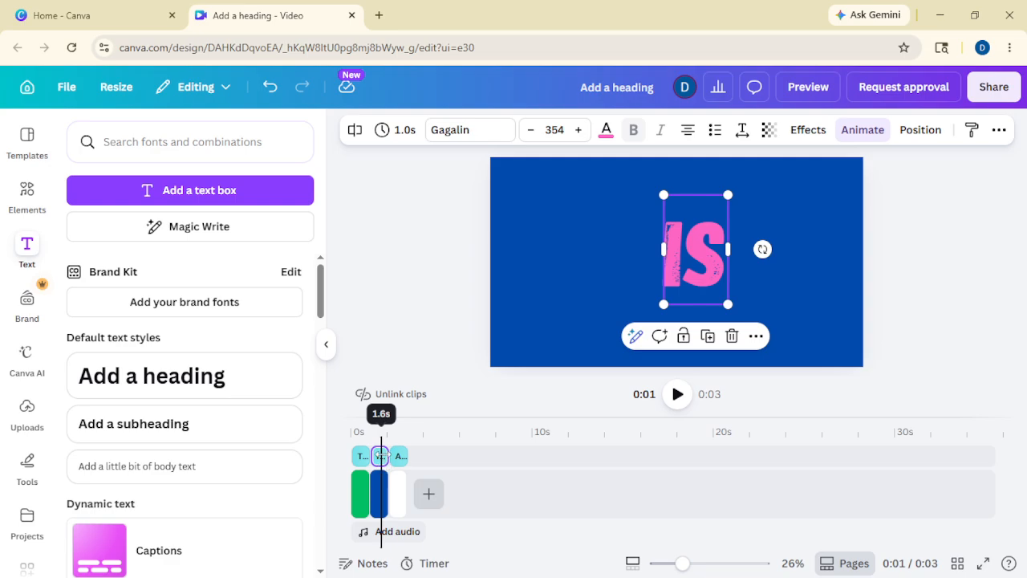
click(399, 457)
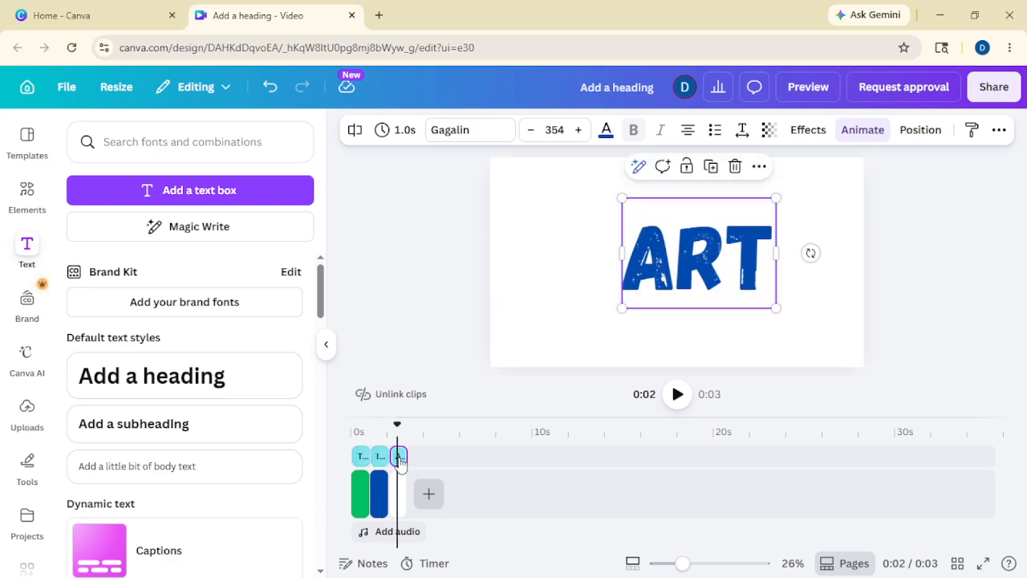
drag(621, 198, 559, 152)
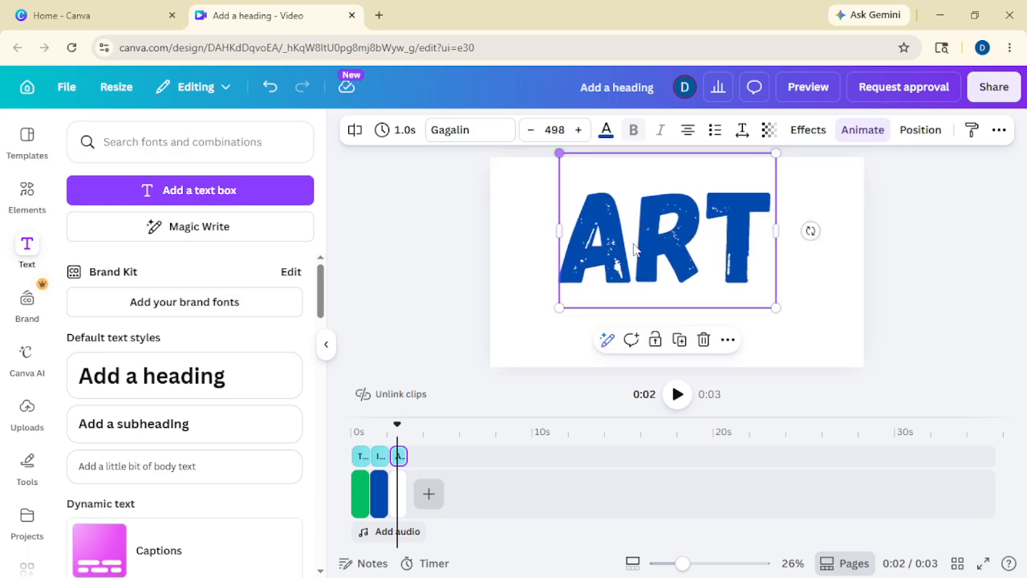
drag(674, 253, 695, 264)
Step: Enlarge IS to 476 and THIS to 450, recentring each on its page
click(381, 456)
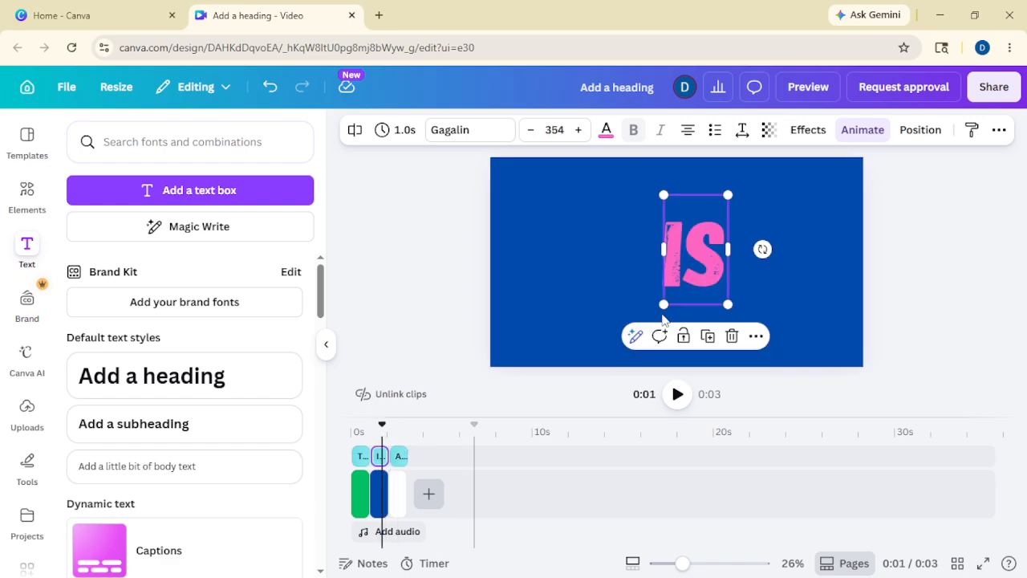
drag(661, 195, 640, 158)
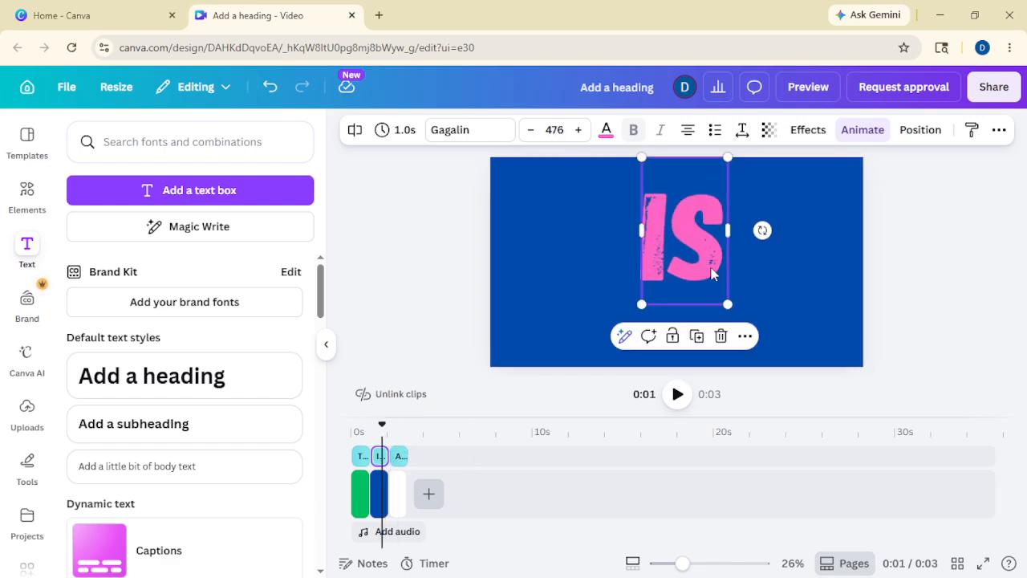
drag(711, 271, 715, 282)
click(361, 456)
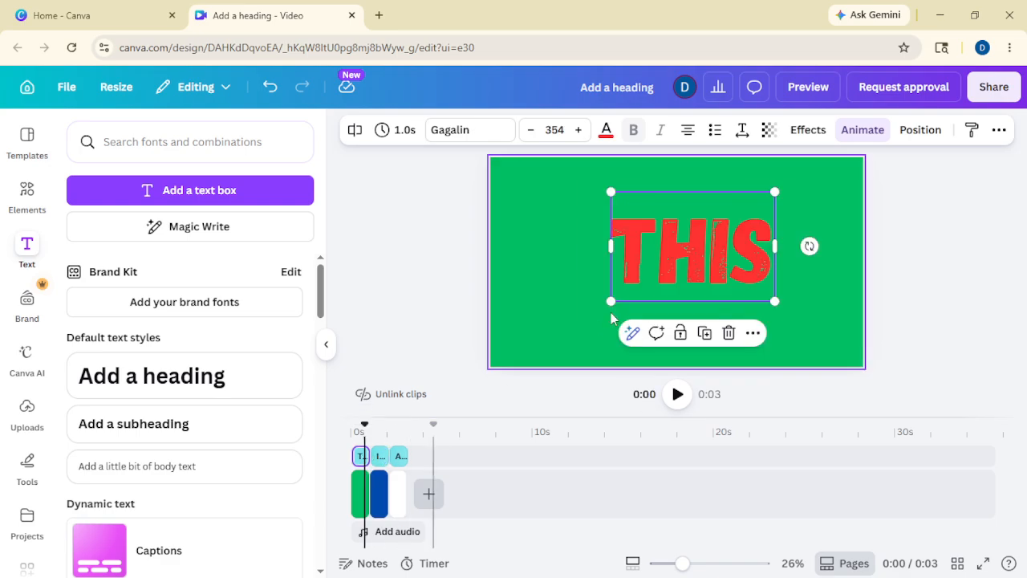
drag(613, 198, 555, 165)
drag(667, 260, 689, 255)
click(408, 367)
Step: Set the IS word's Baseline animation direction to rightward
click(381, 455)
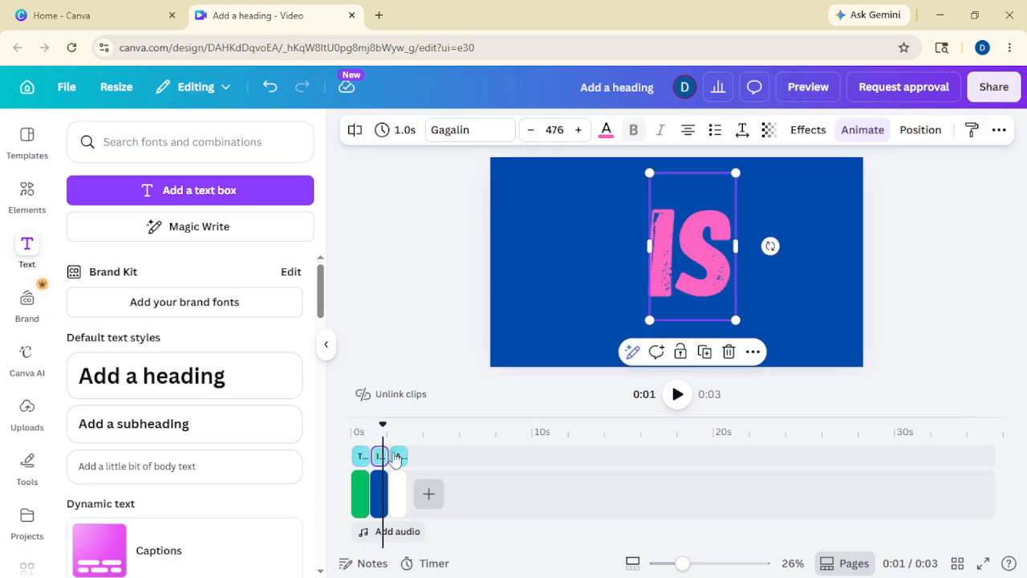
click(858, 130)
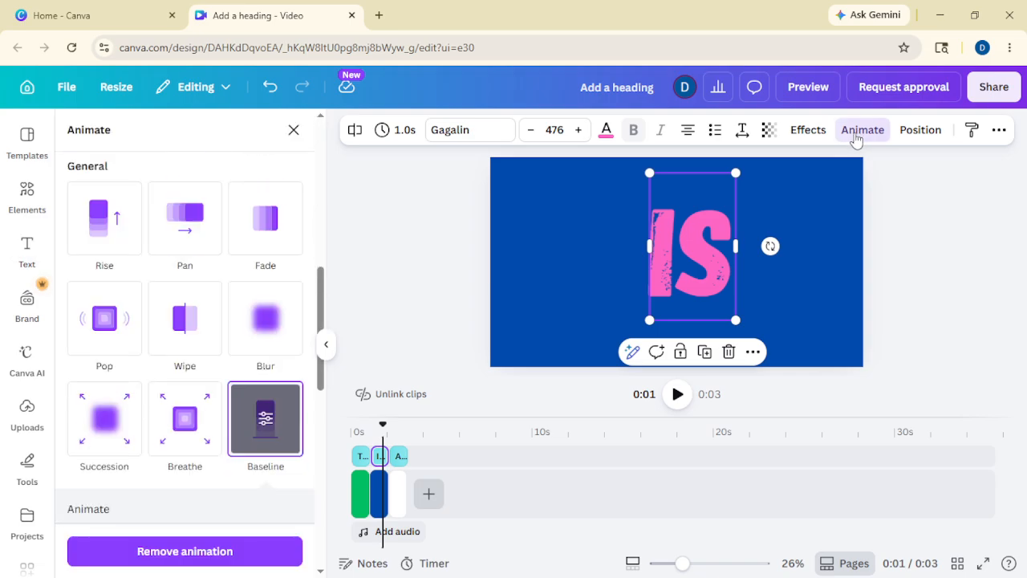
scroll(97, 401, down, 3)
scroll(129, 417, down, 1)
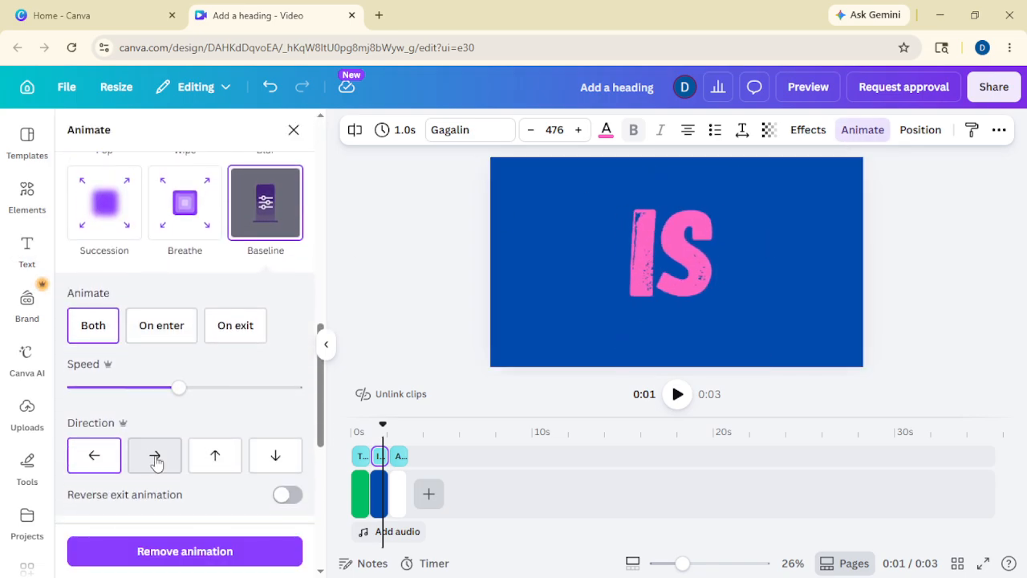
click(154, 465)
Step: Set ART's Baseline animation to run downward, then play the whole video
click(399, 437)
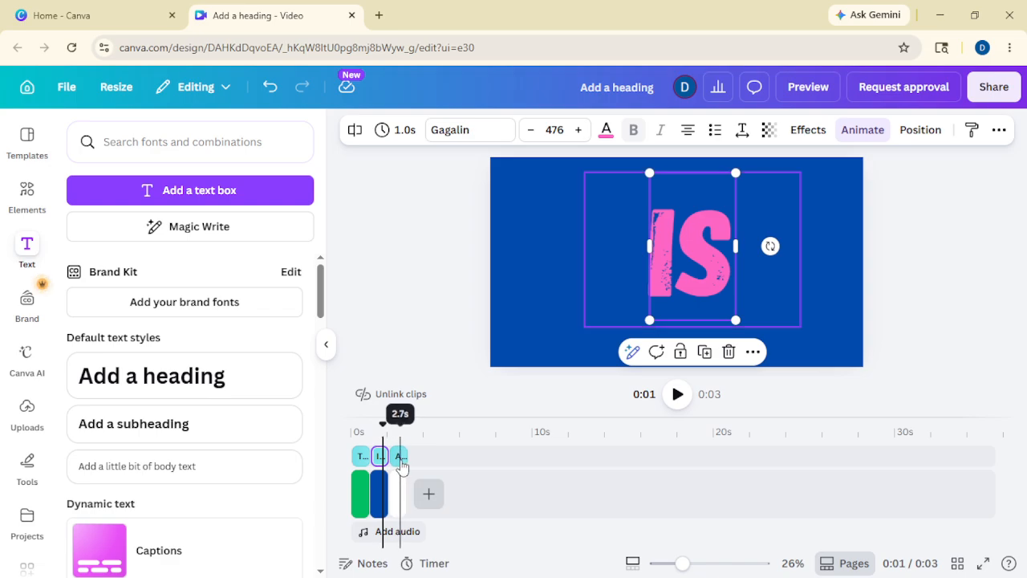
click(863, 130)
scroll(207, 321, down, 6)
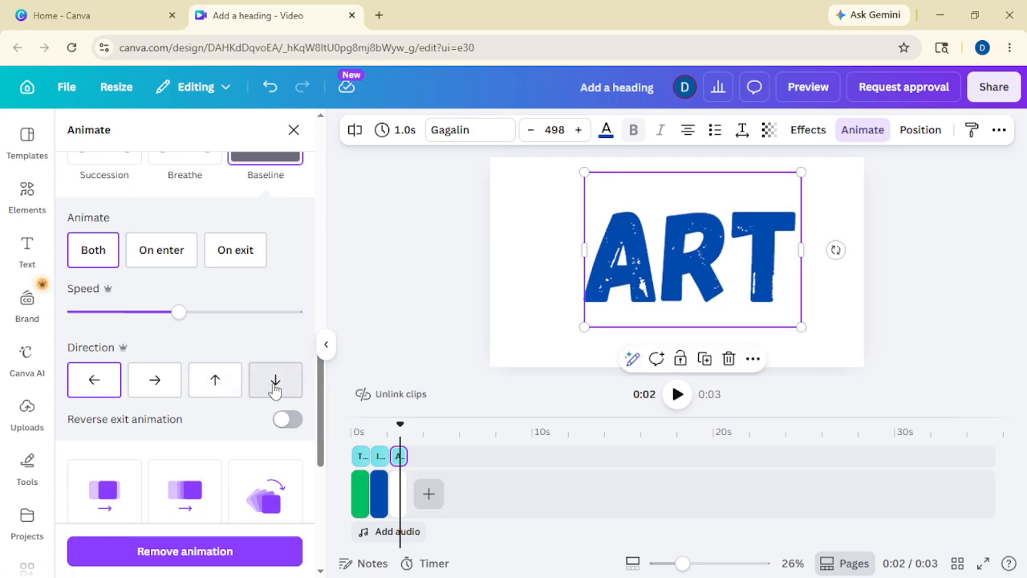
click(276, 391)
click(468, 297)
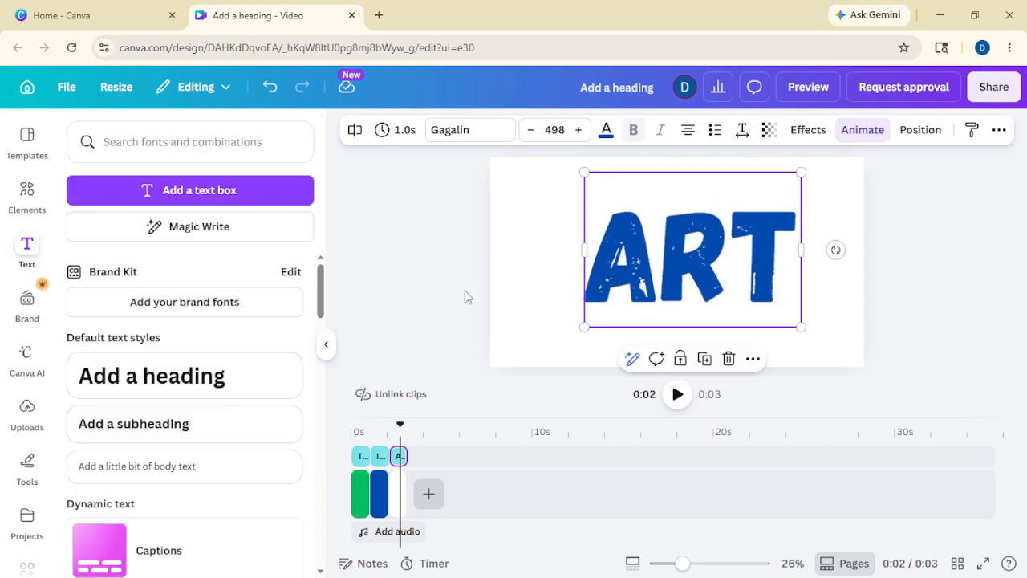
click(677, 394)
click(677, 393)
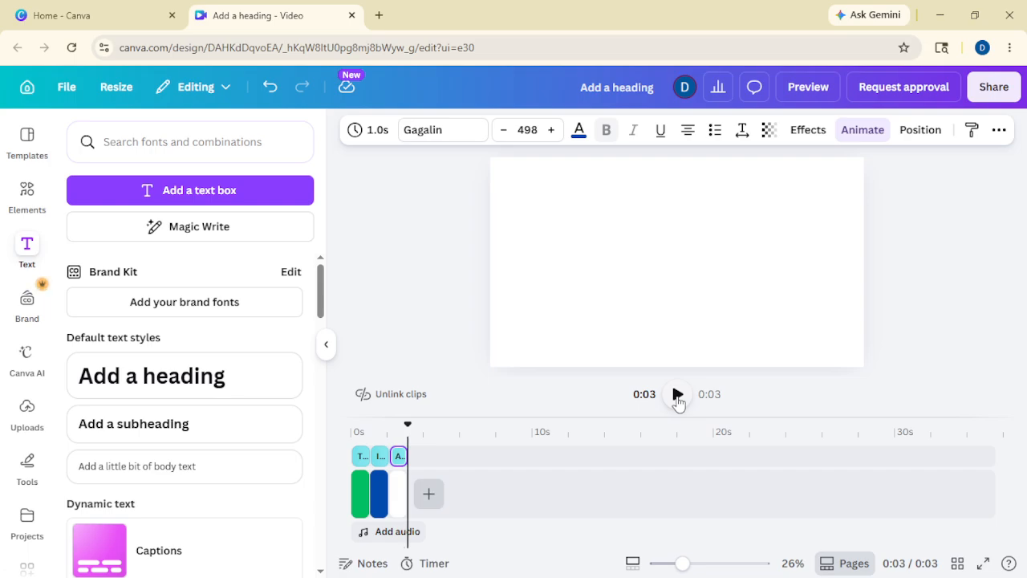
Step: Replay the video, then enlarge IS to size 560 and shift it up-left
click(678, 395)
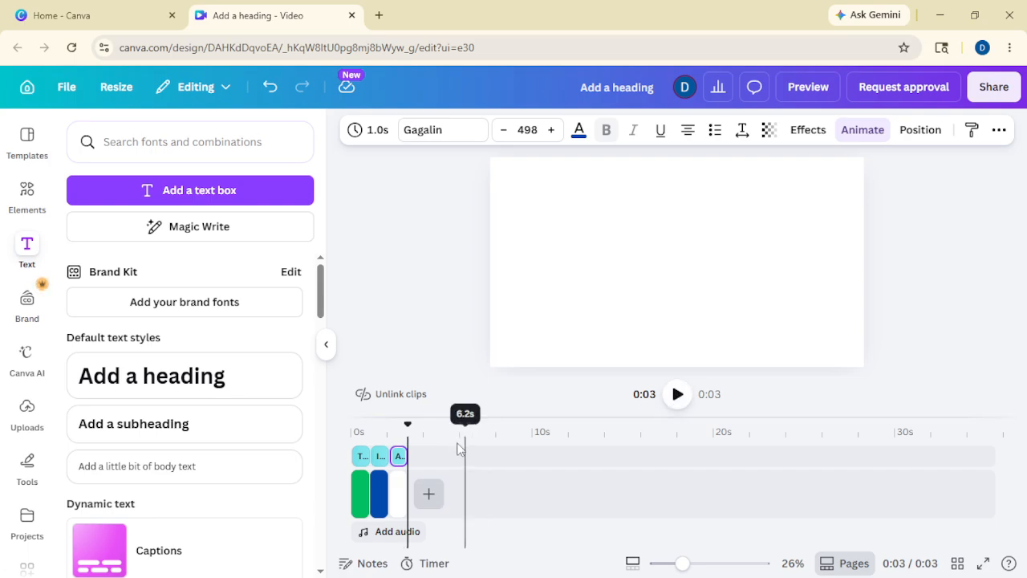
click(382, 463)
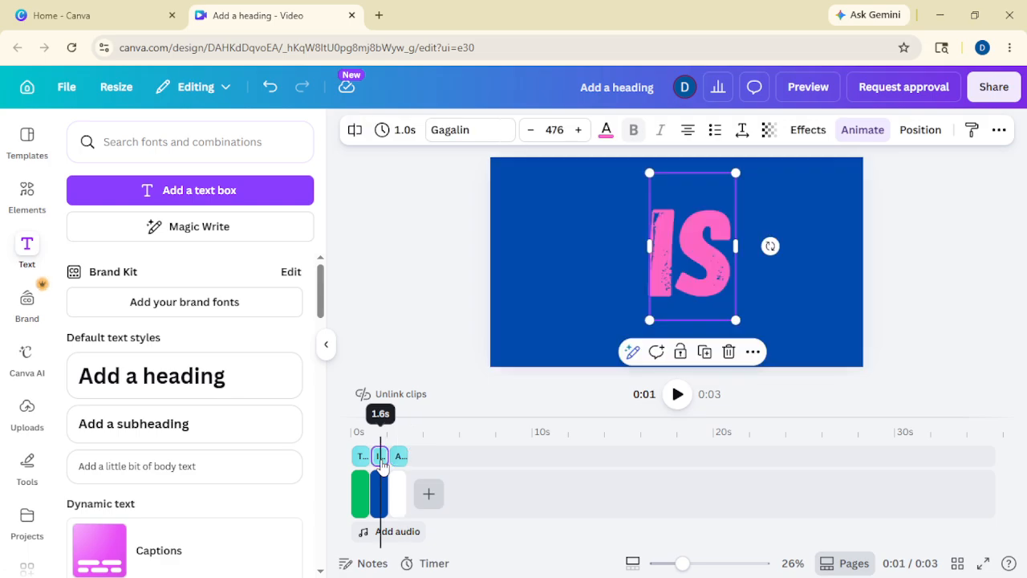
drag(738, 321, 777, 333)
drag(729, 275, 670, 284)
Step: Enlarge THIS to size 496, nudge it down-right, and play the video twice
click(399, 456)
click(447, 287)
click(361, 456)
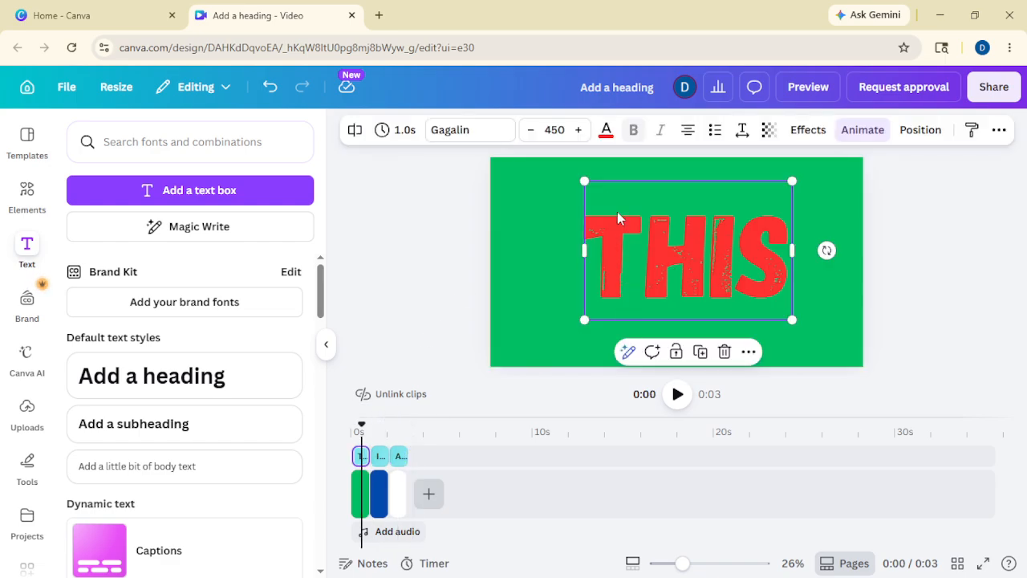
drag(586, 183, 563, 166)
drag(645, 251, 653, 257)
click(402, 261)
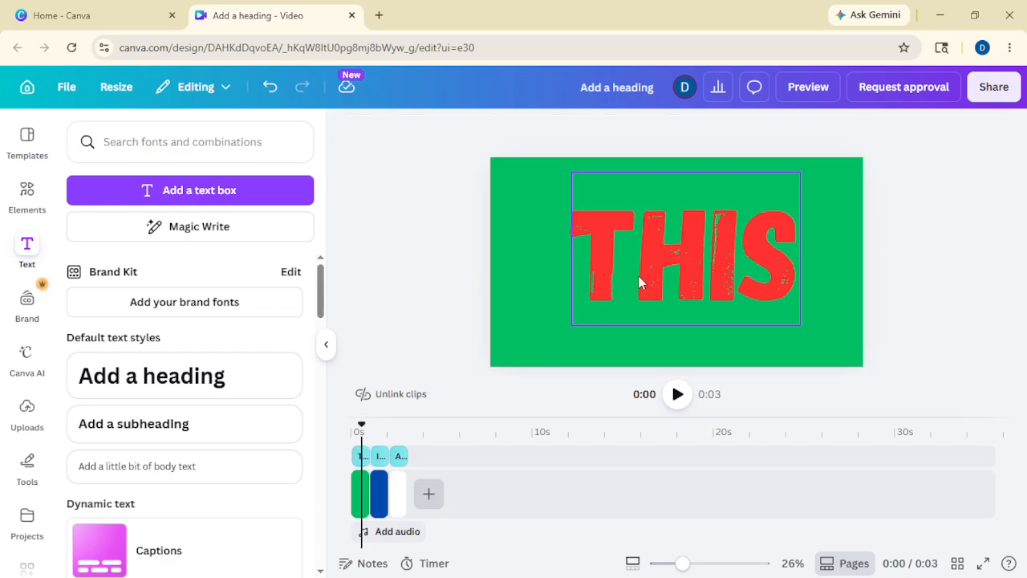
click(677, 394)
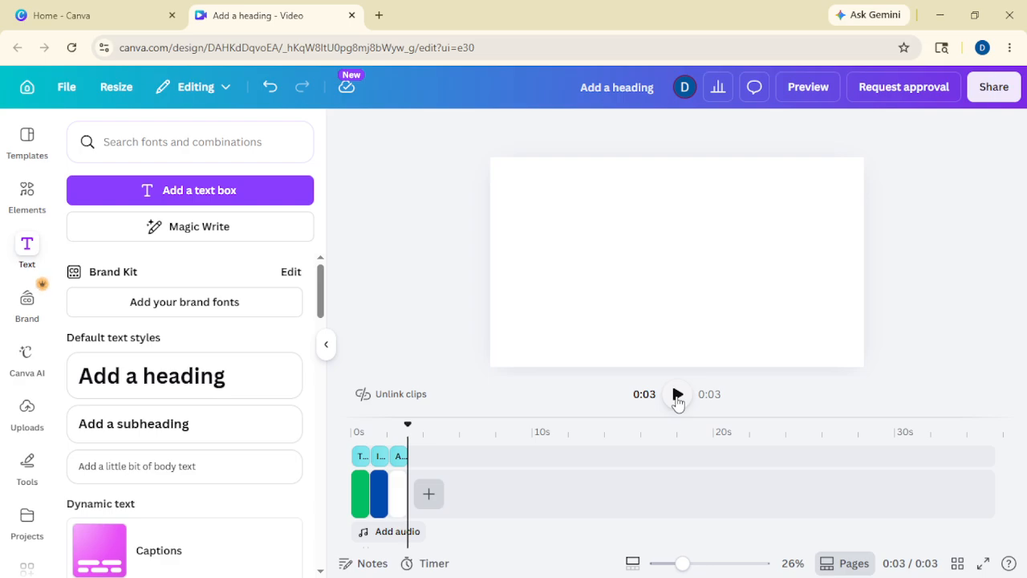
click(678, 394)
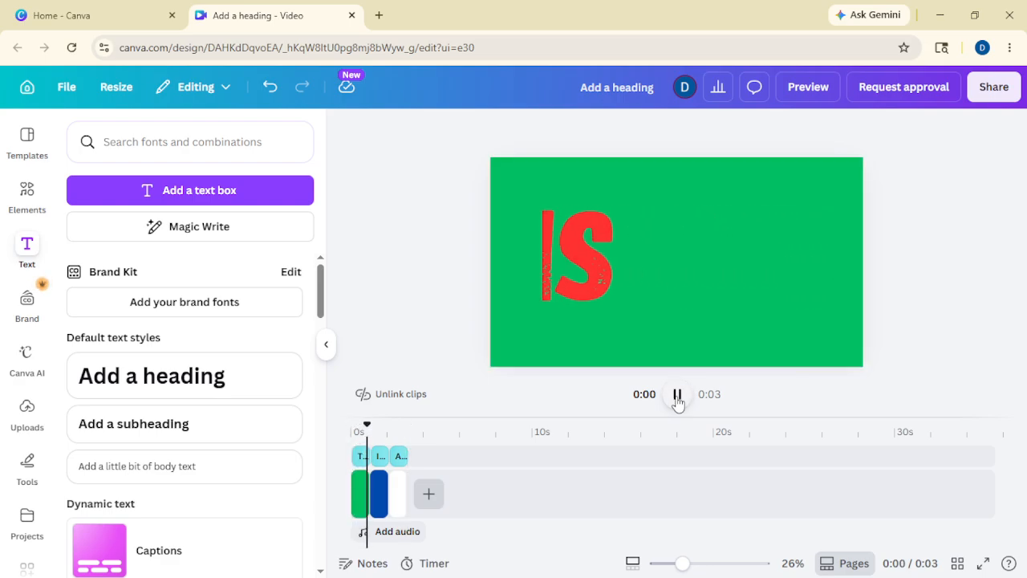